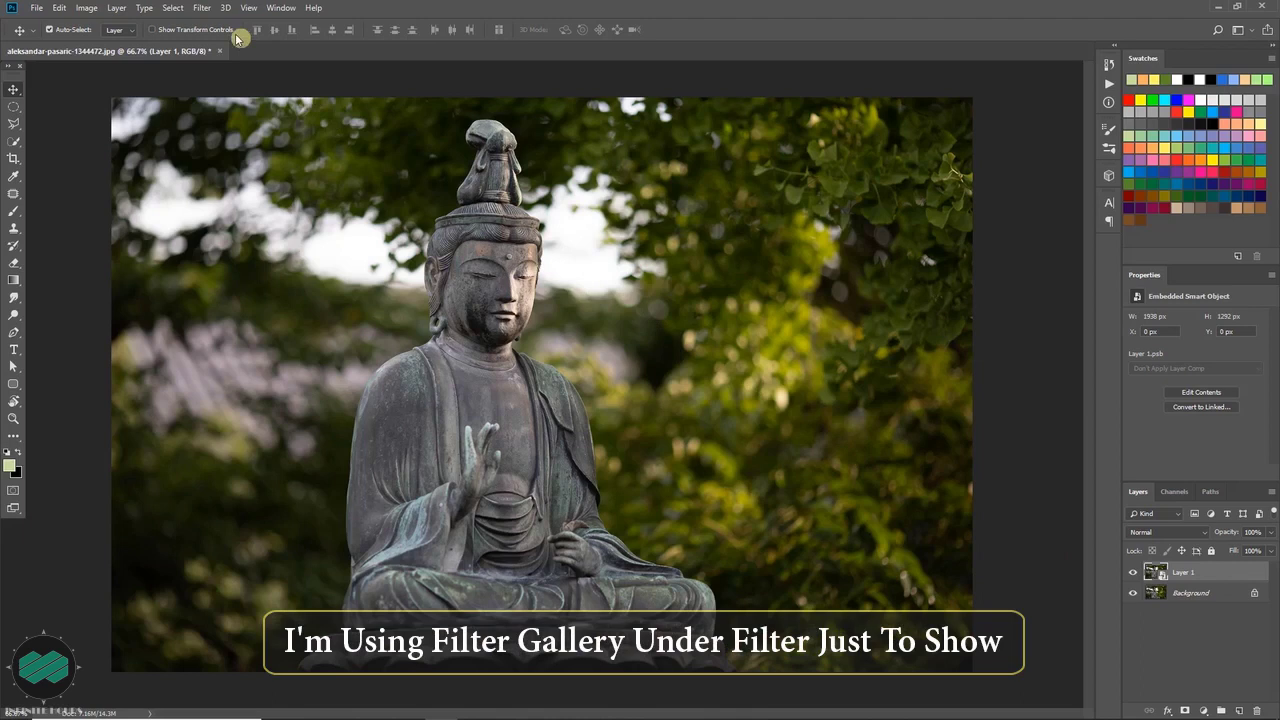
Open the Filter Gallery for Layer 1 and preview the Artistic filters Poster Edges, Paint Daubs, Palette Knife and Plastic Wrap.
left_click(207, 8)
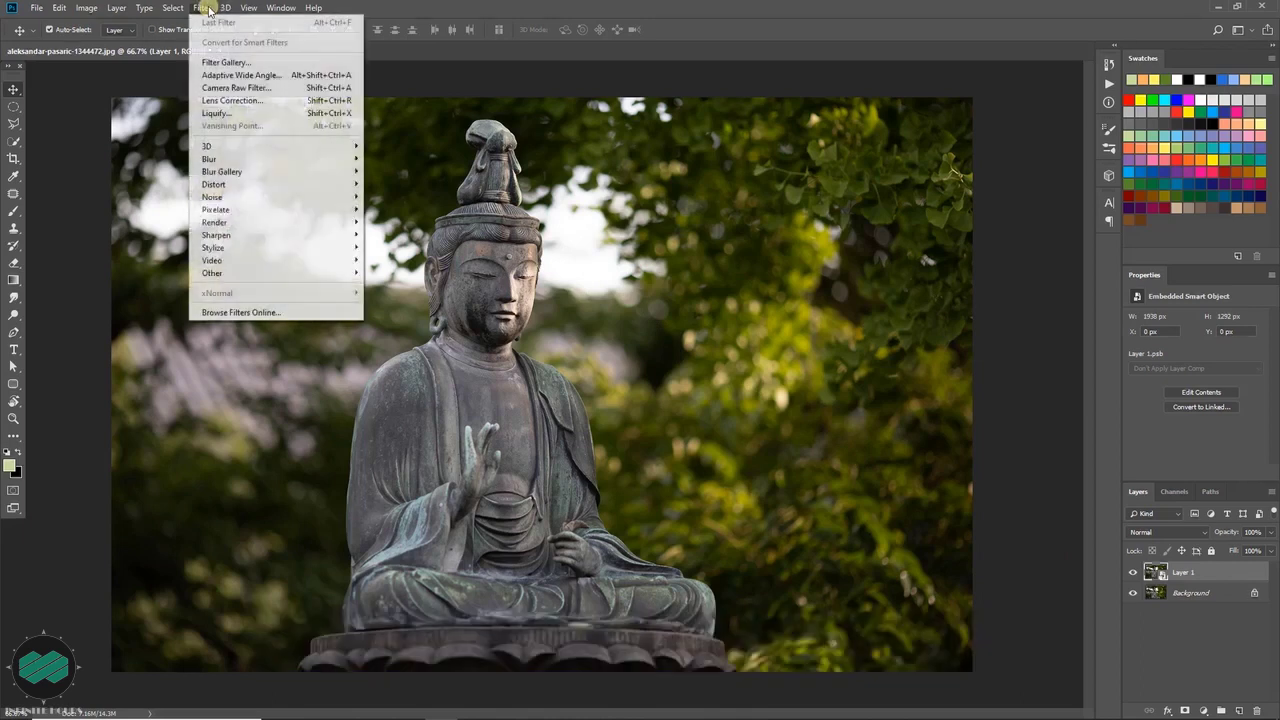
left_click(275, 67)
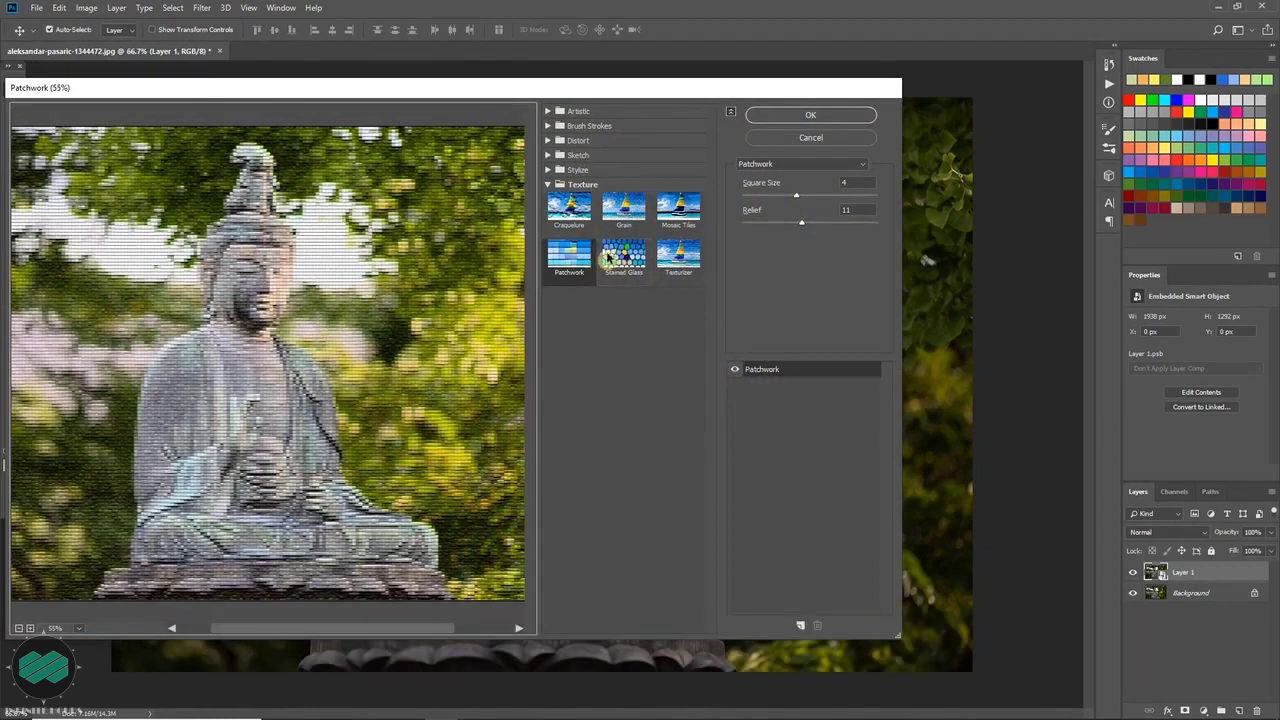
left_click(553, 111)
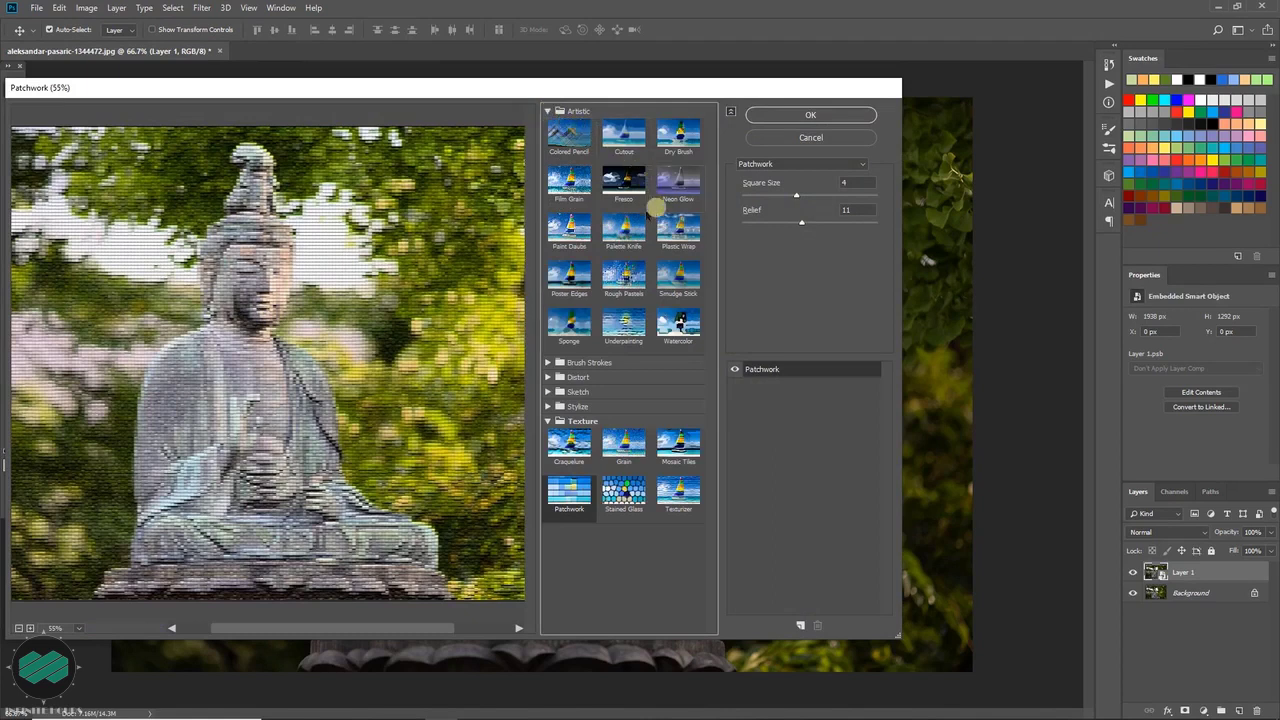
left_click(571, 277)
left_click(567, 235)
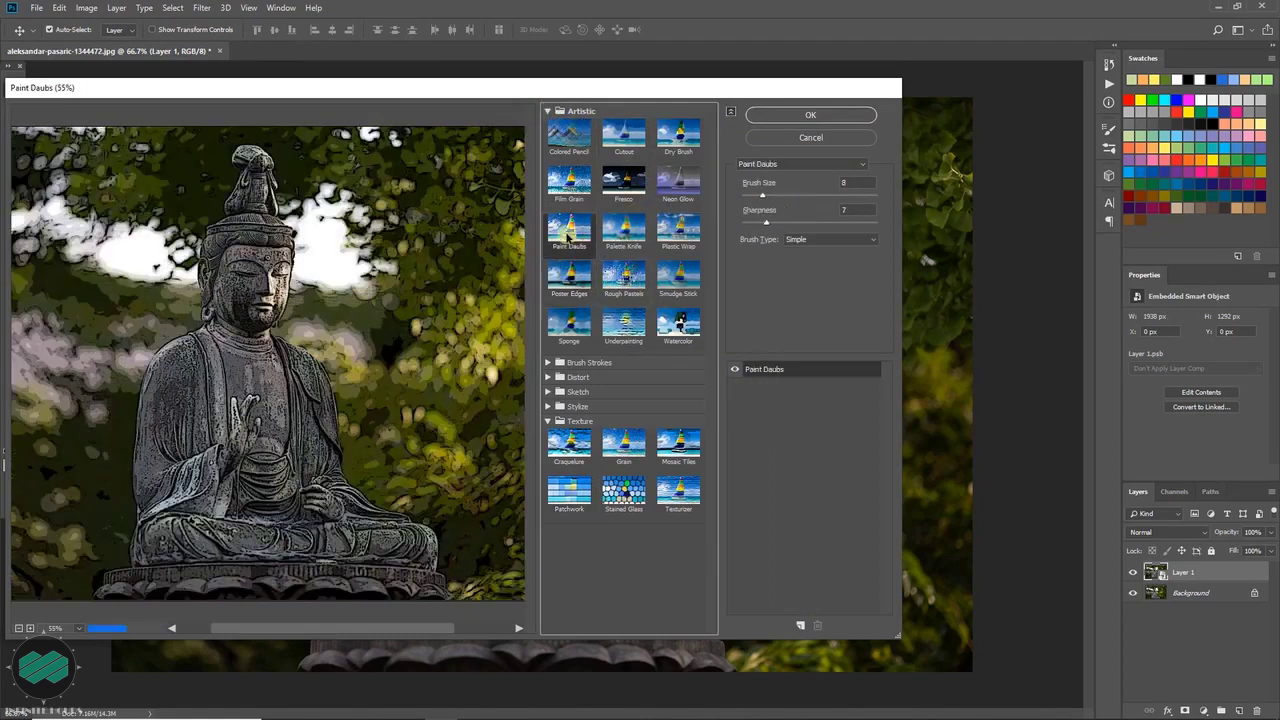
left_click(611, 229)
left_click(675, 228)
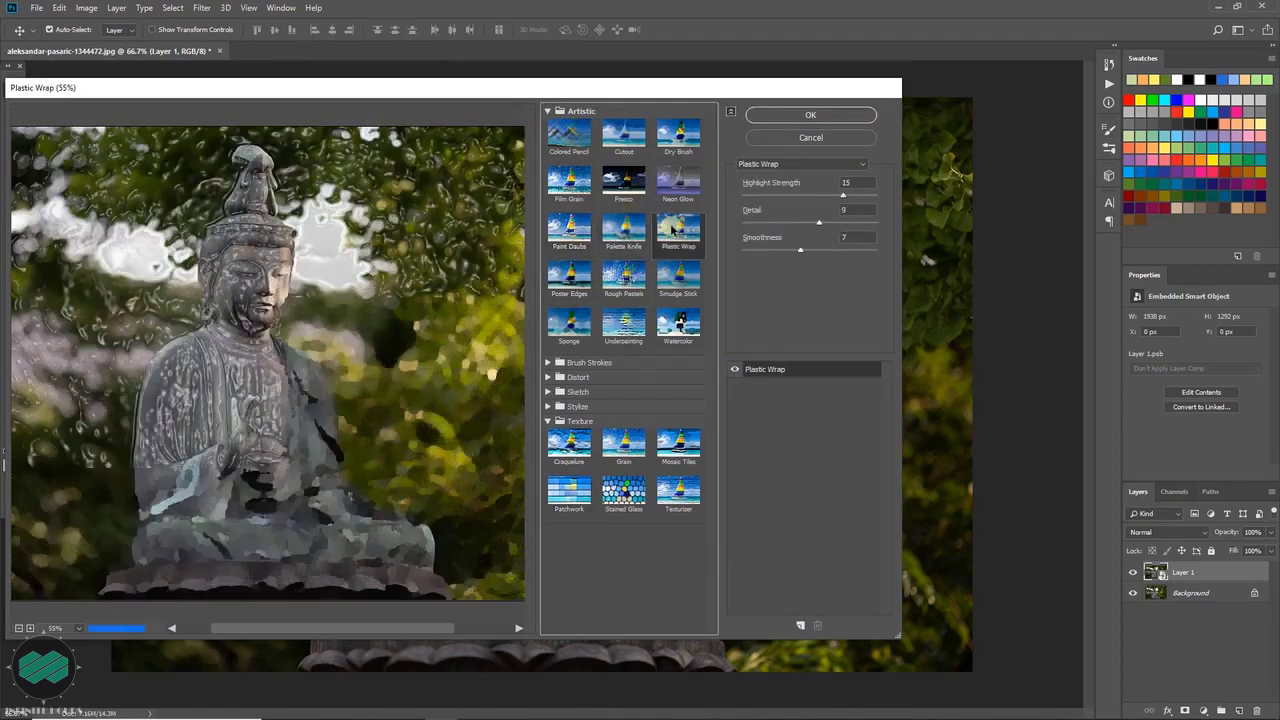
Apply the Patchwork texture filter to Layer 1 with square size 4 and relief 11.
left_click(549, 111)
left_click(550, 155)
left_click(549, 155)
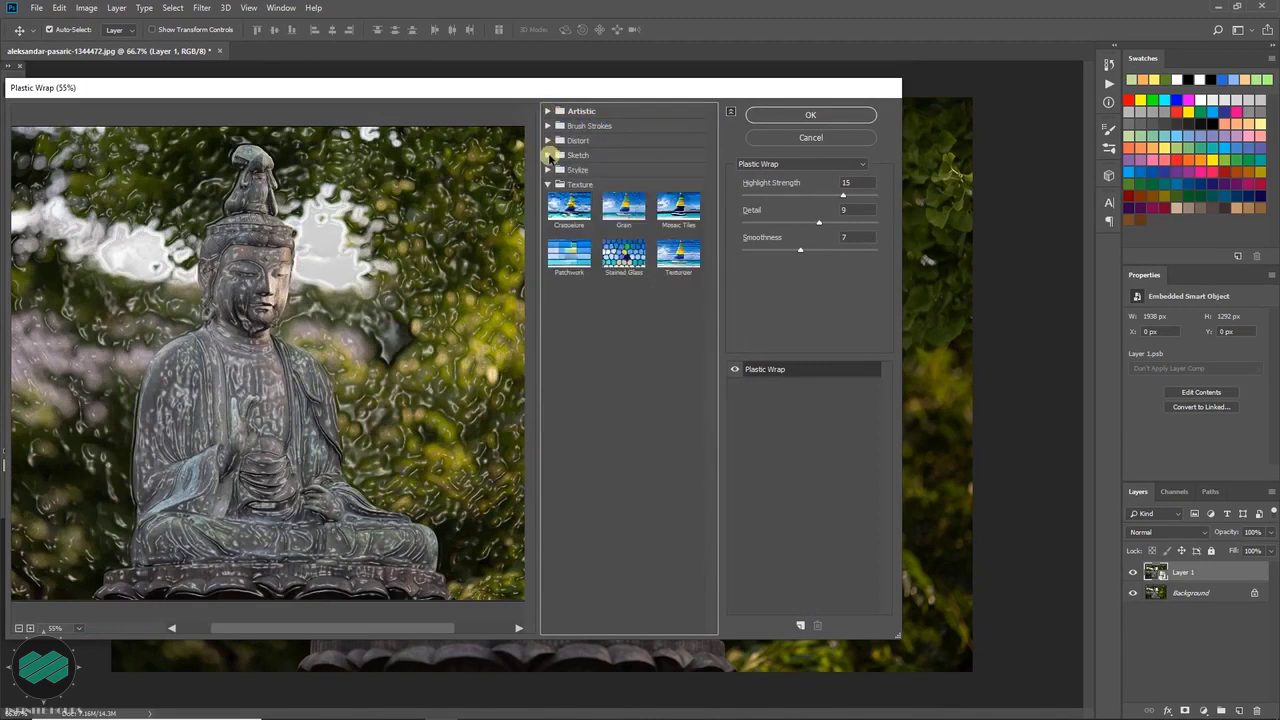
left_click(573, 259)
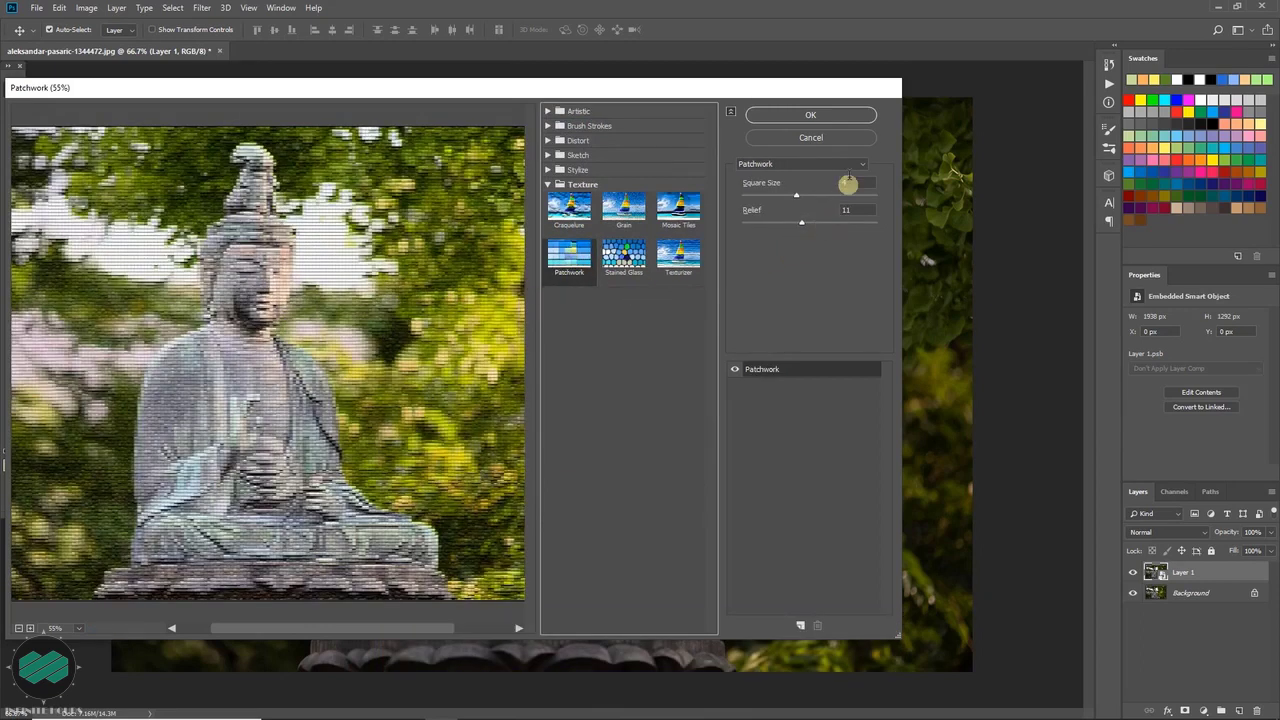
left_click(811, 114)
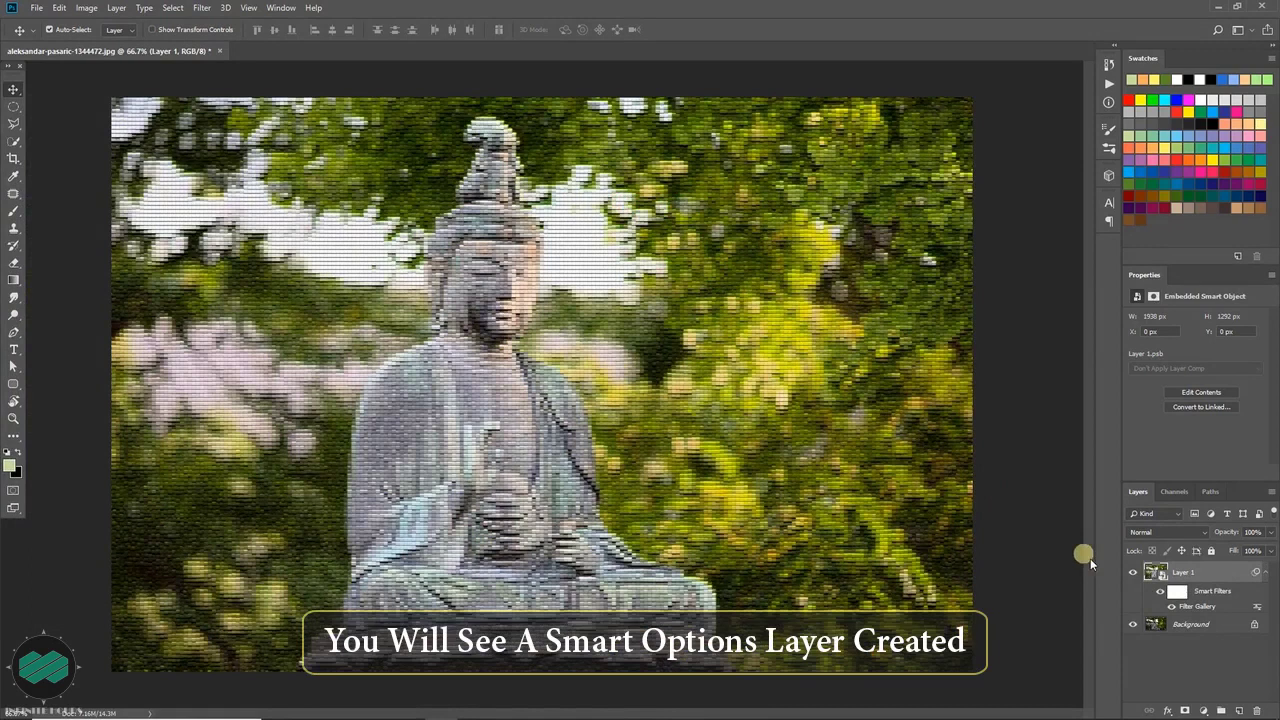
Compare Layer 1 with its smart filters off and on, and view the options to disable or clear them.
left_click(1158, 593)
left_click(1158, 594)
left_click(1158, 594)
left_click(1158, 594)
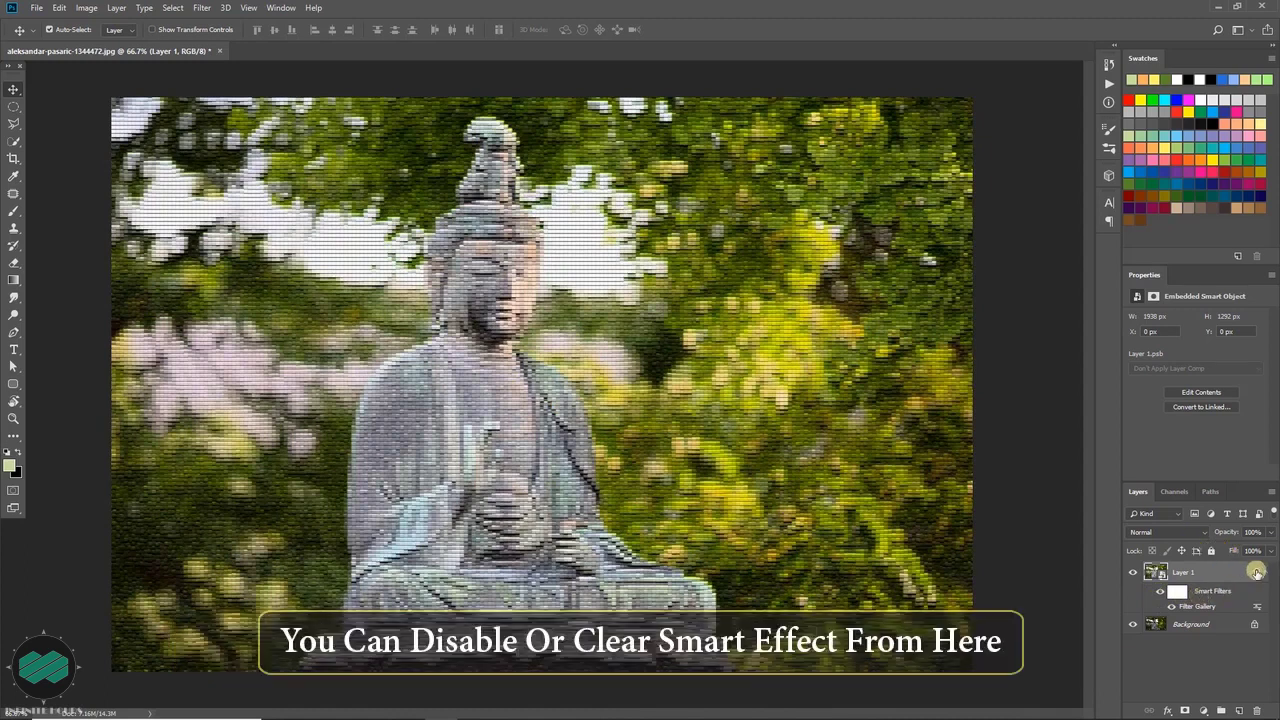
right_click(1256, 572)
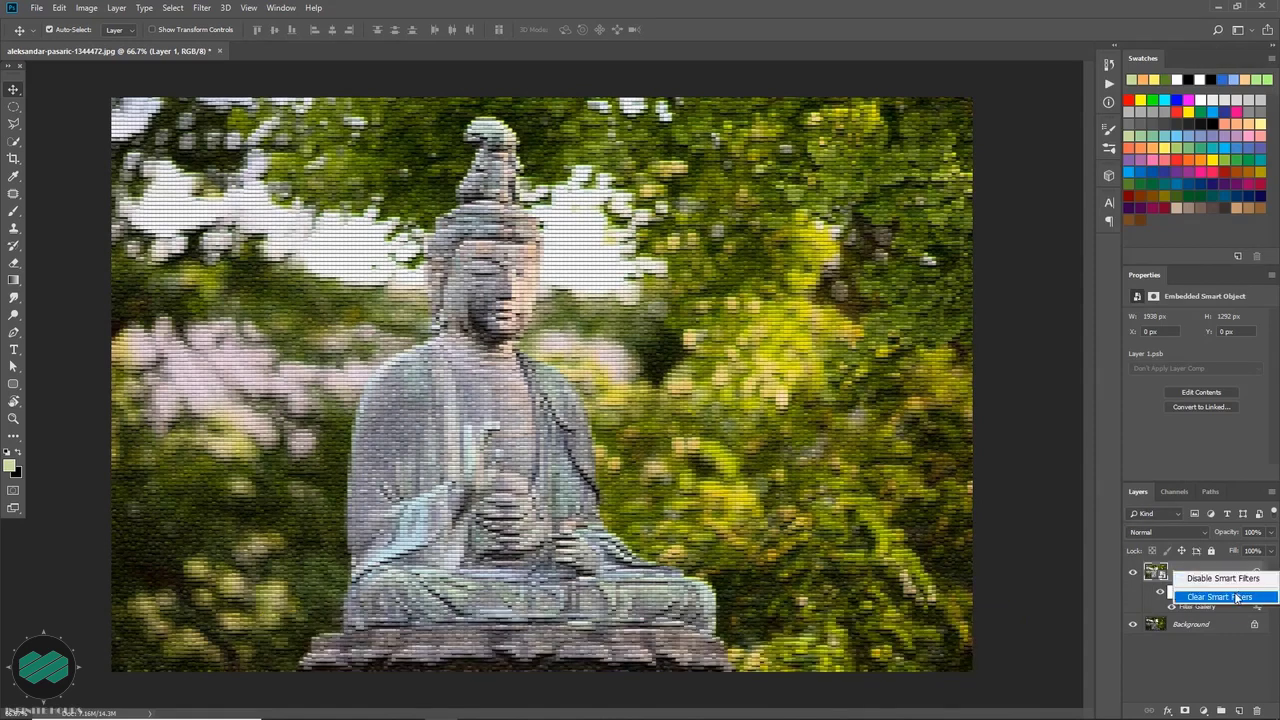
left_click(1219, 653)
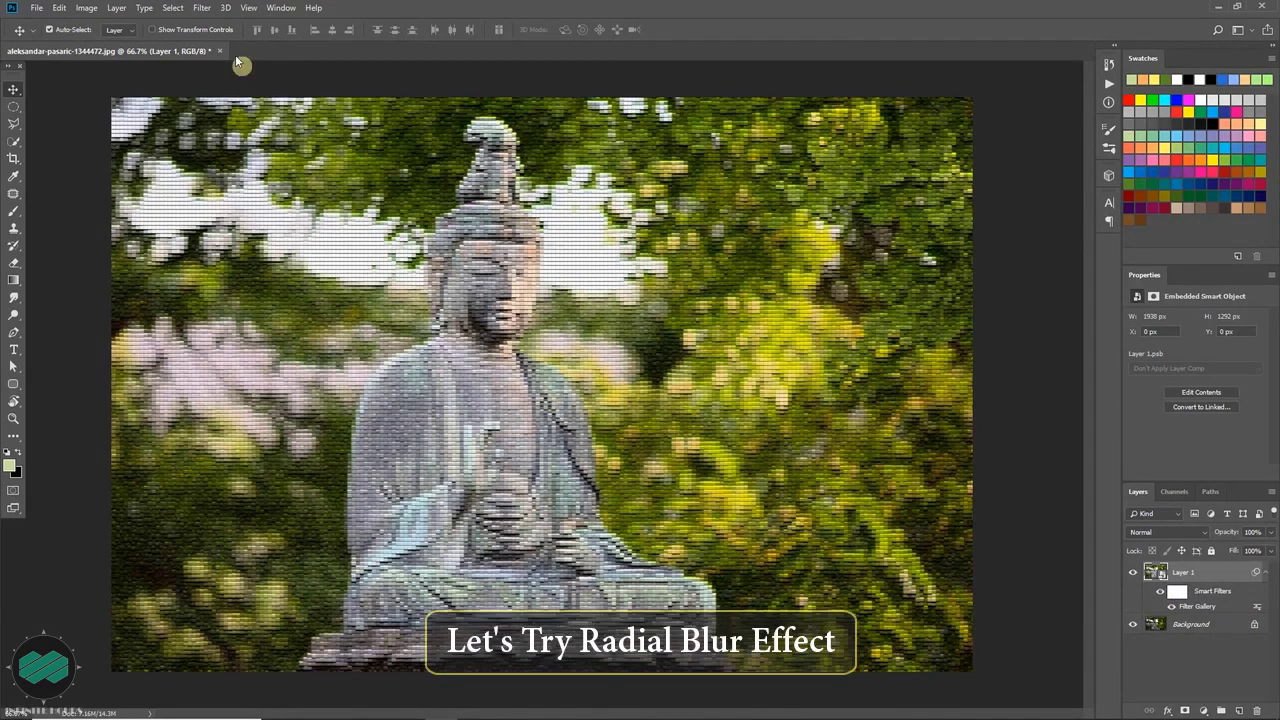
Apply a Radial Blur to Layer 1 with amount 14, the Zoom method and the blur centre shifted up and left.
left_click(202, 9)
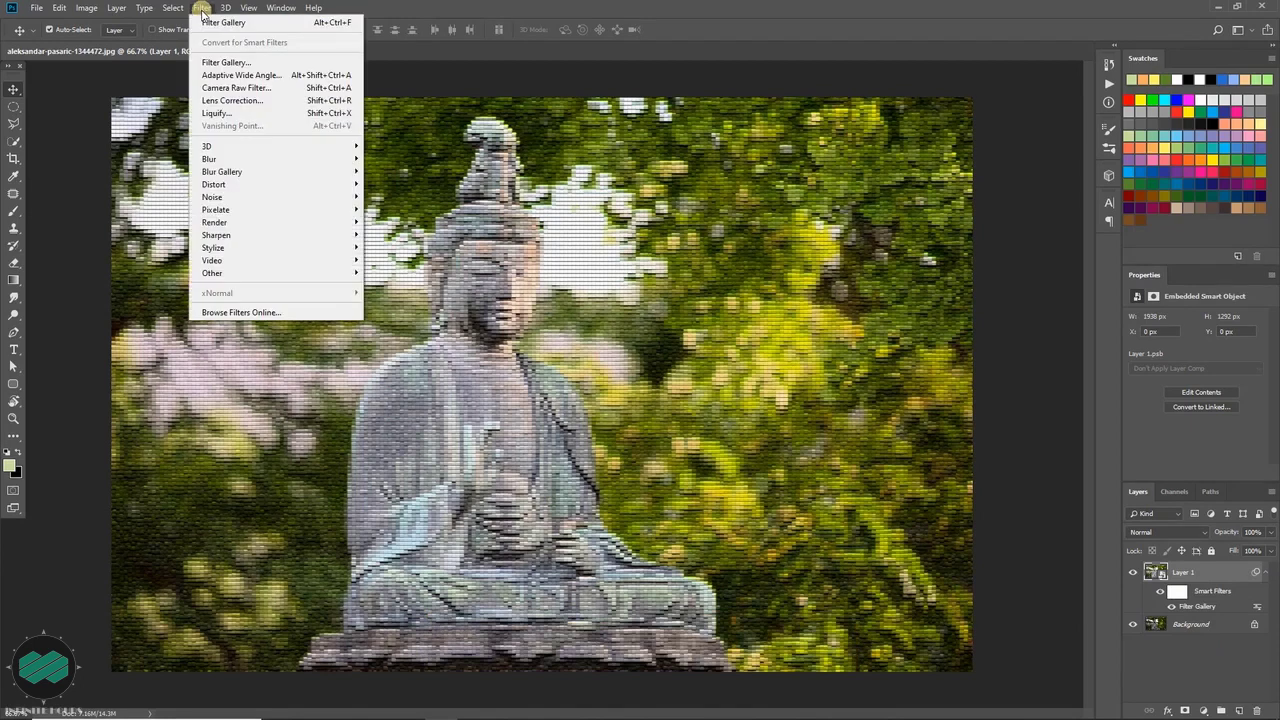
mouse_move(247, 161)
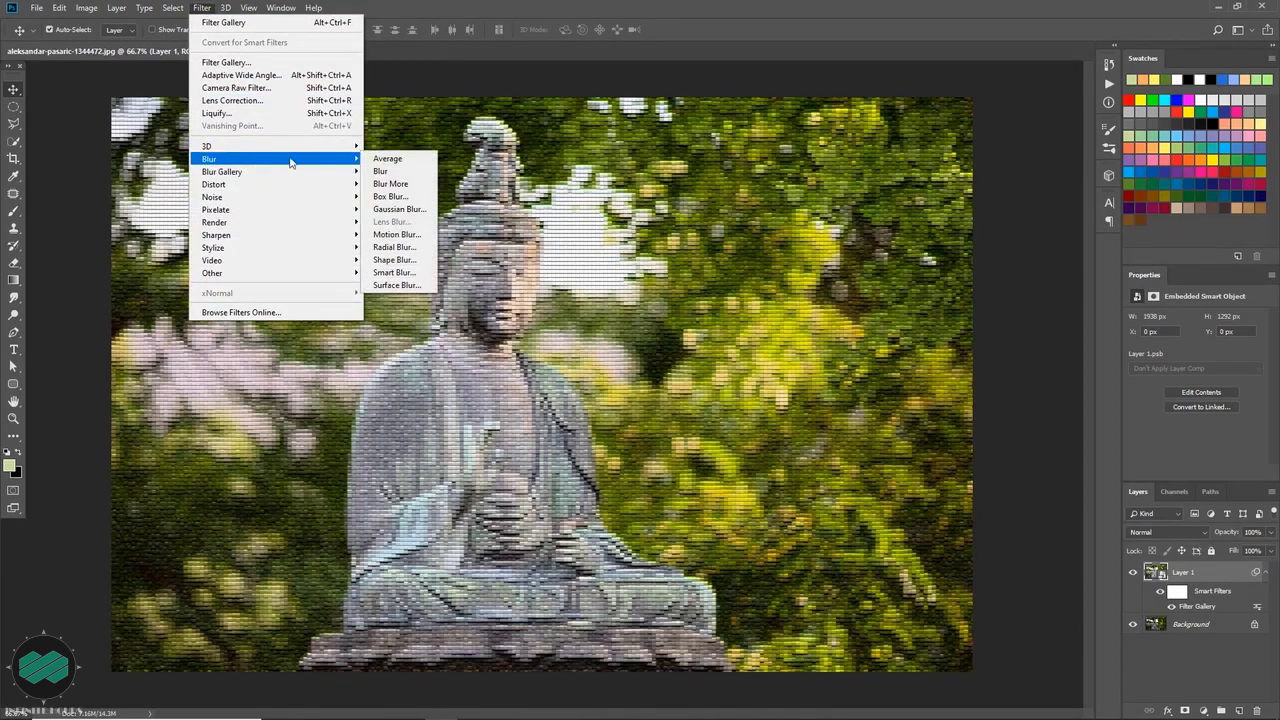
left_click(419, 250)
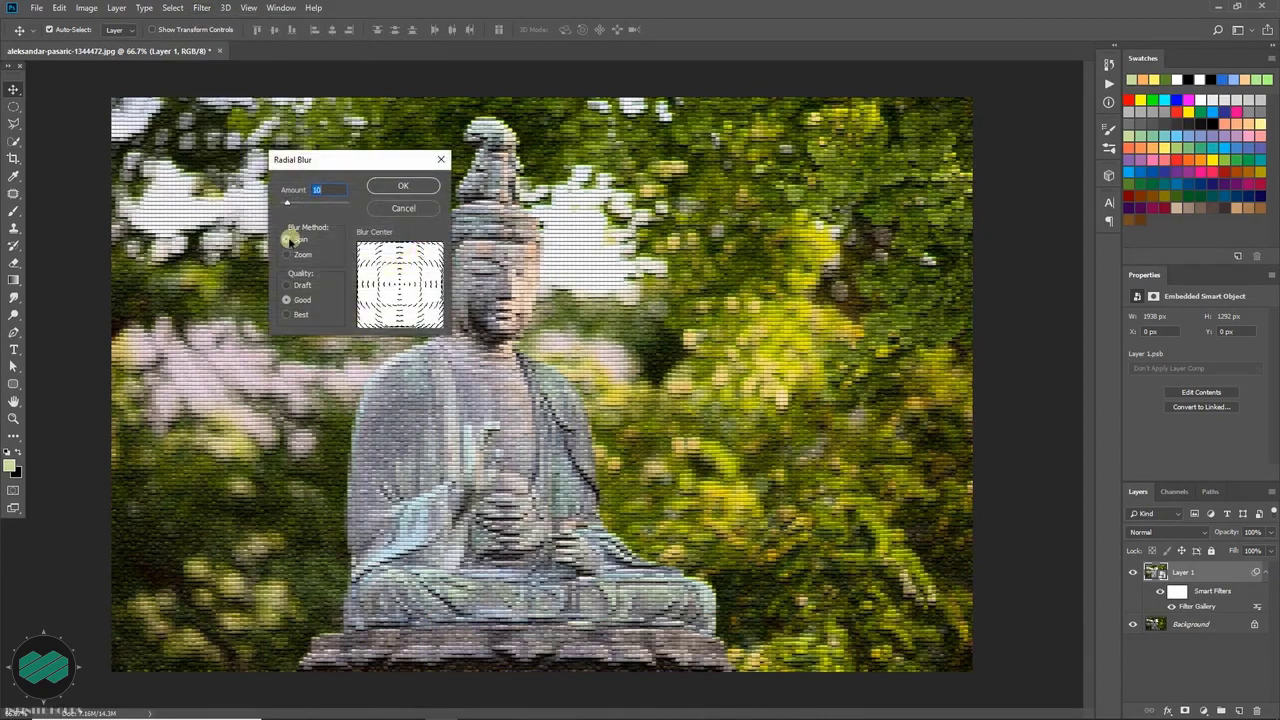
left_click(287, 254)
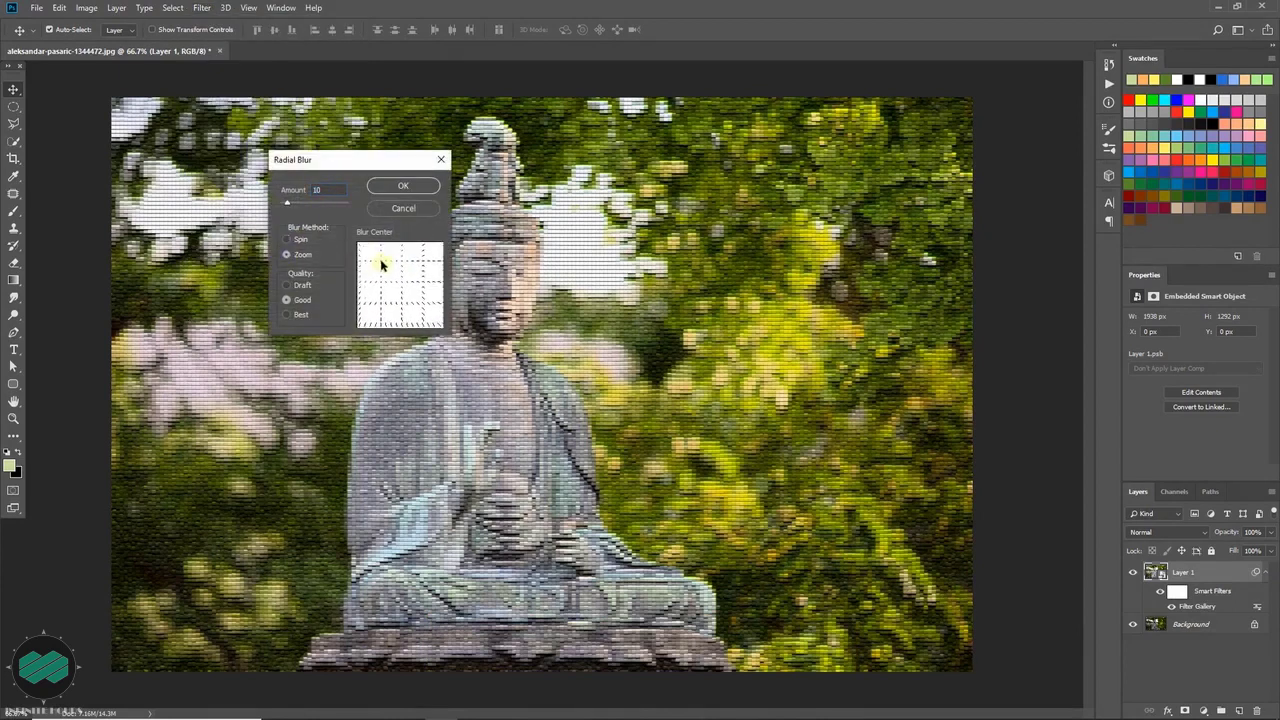
left_click_drag(288, 203, 291, 204)
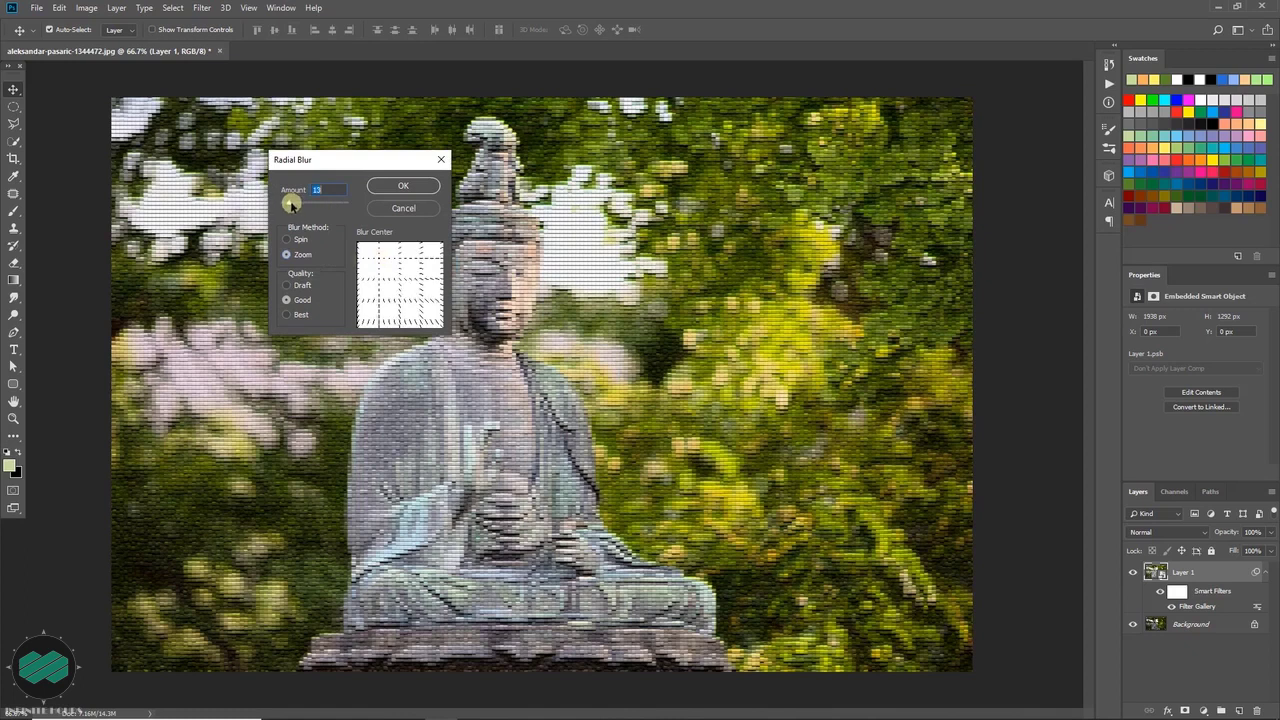
left_click(403, 185)
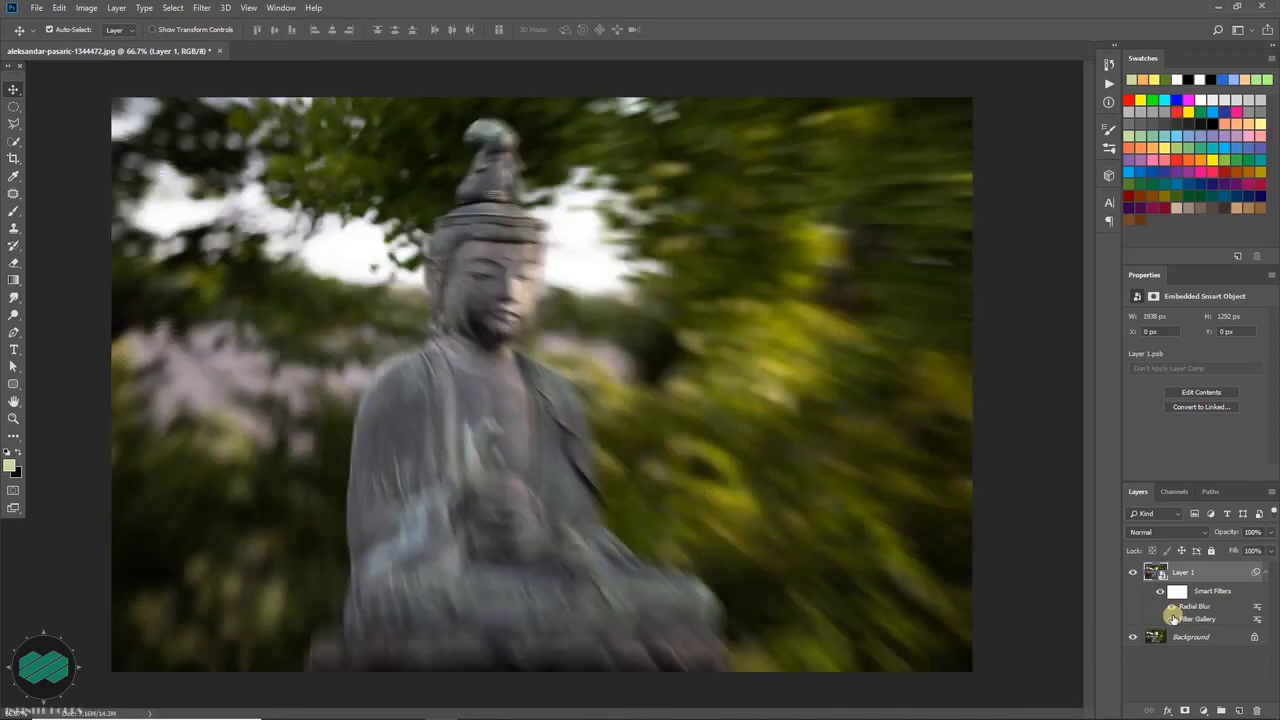
Show the Filter Gallery effect and switch the Radial Blur effect off and on to compare them on Layer 1.
left_click(1172, 618)
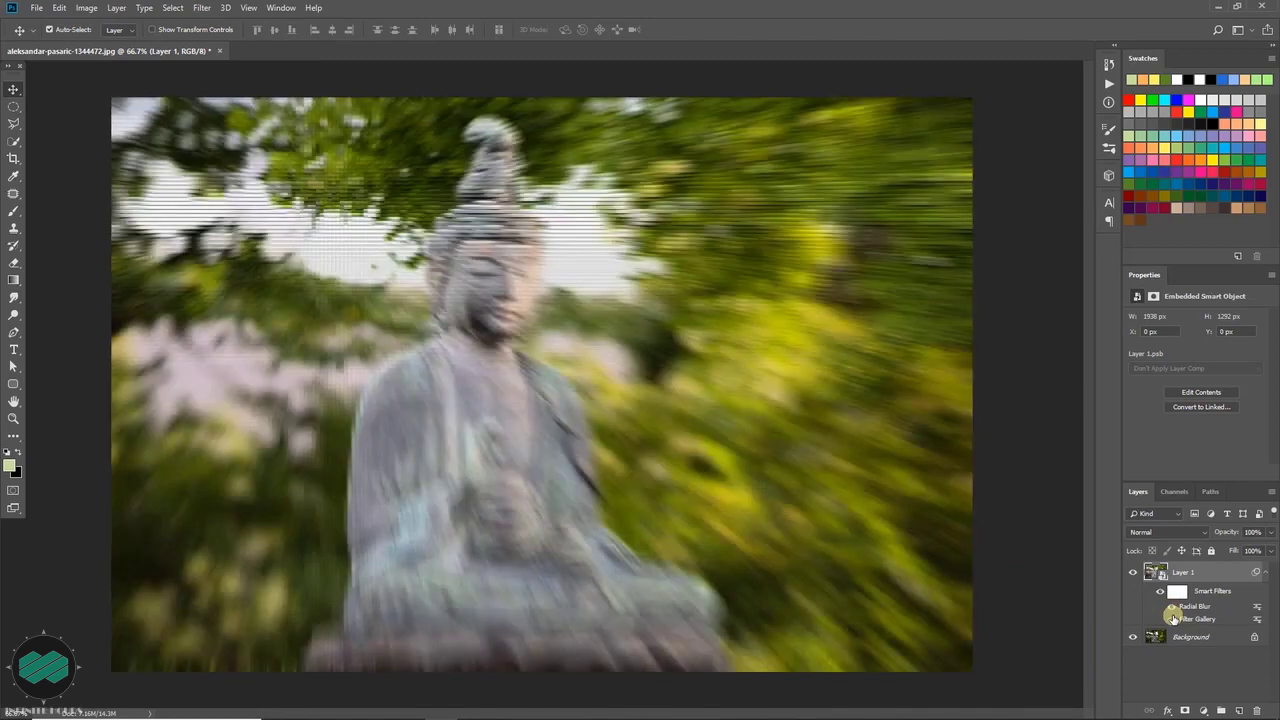
left_click(1172, 607)
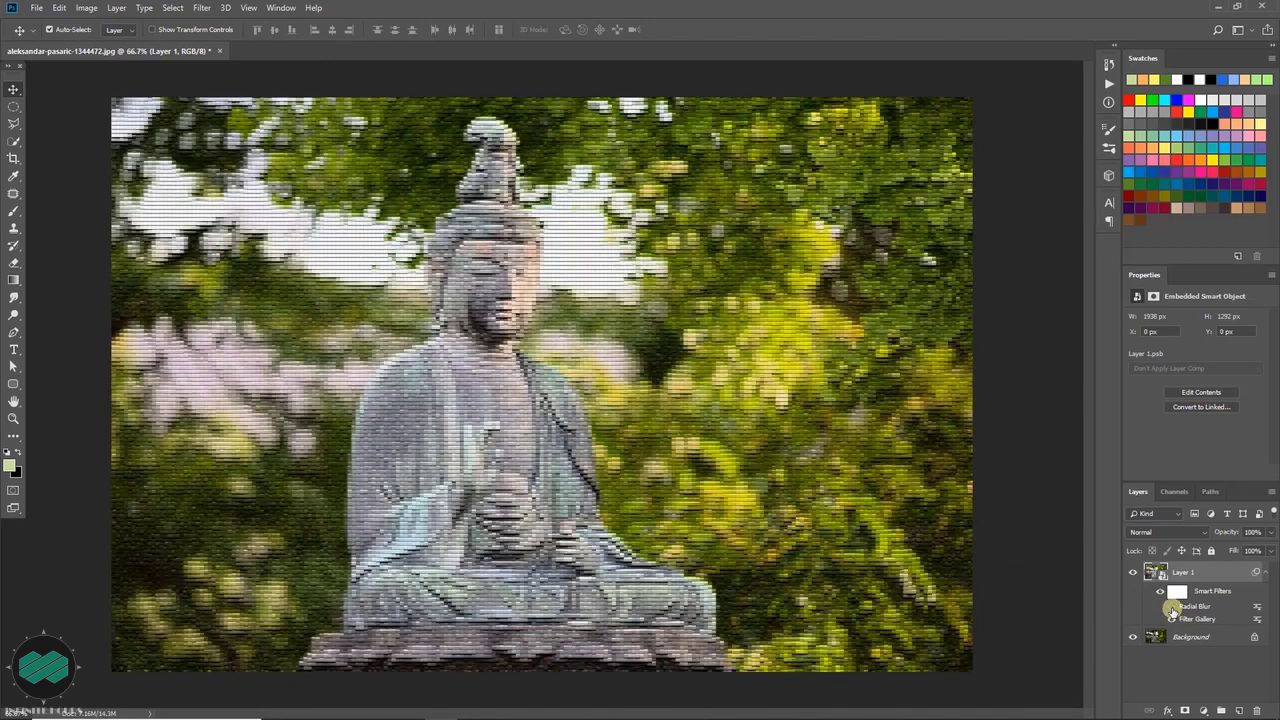
left_click(1172, 607)
left_click(1172, 607)
left_click(1172, 607)
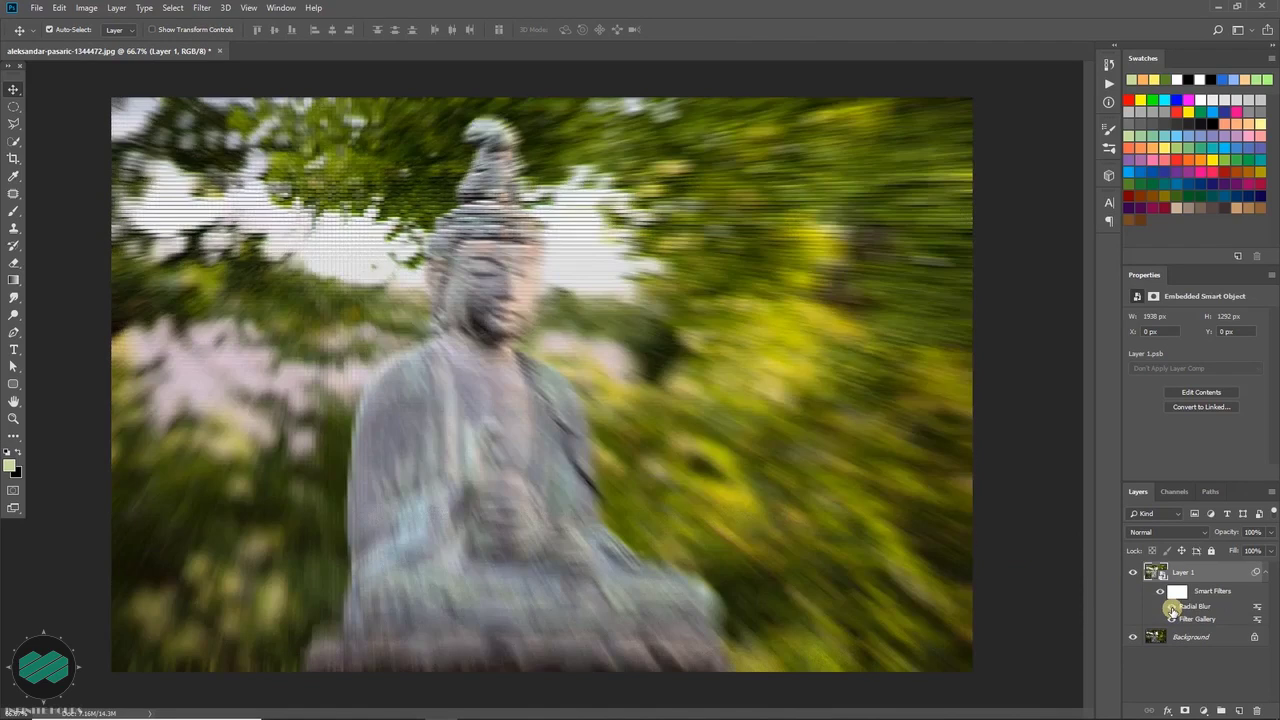
Replace the contents of the Layer 1 smart object with the image burst-373893.
right_click(1219, 575)
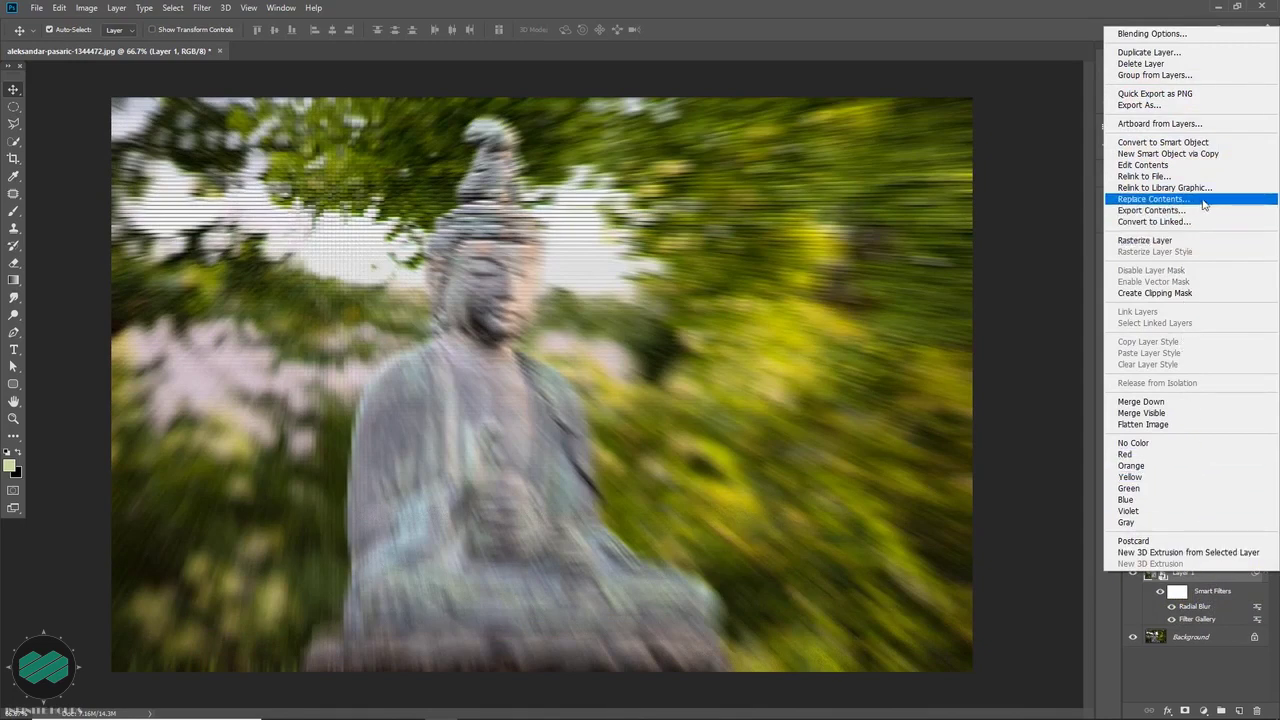
left_click(1152, 199)
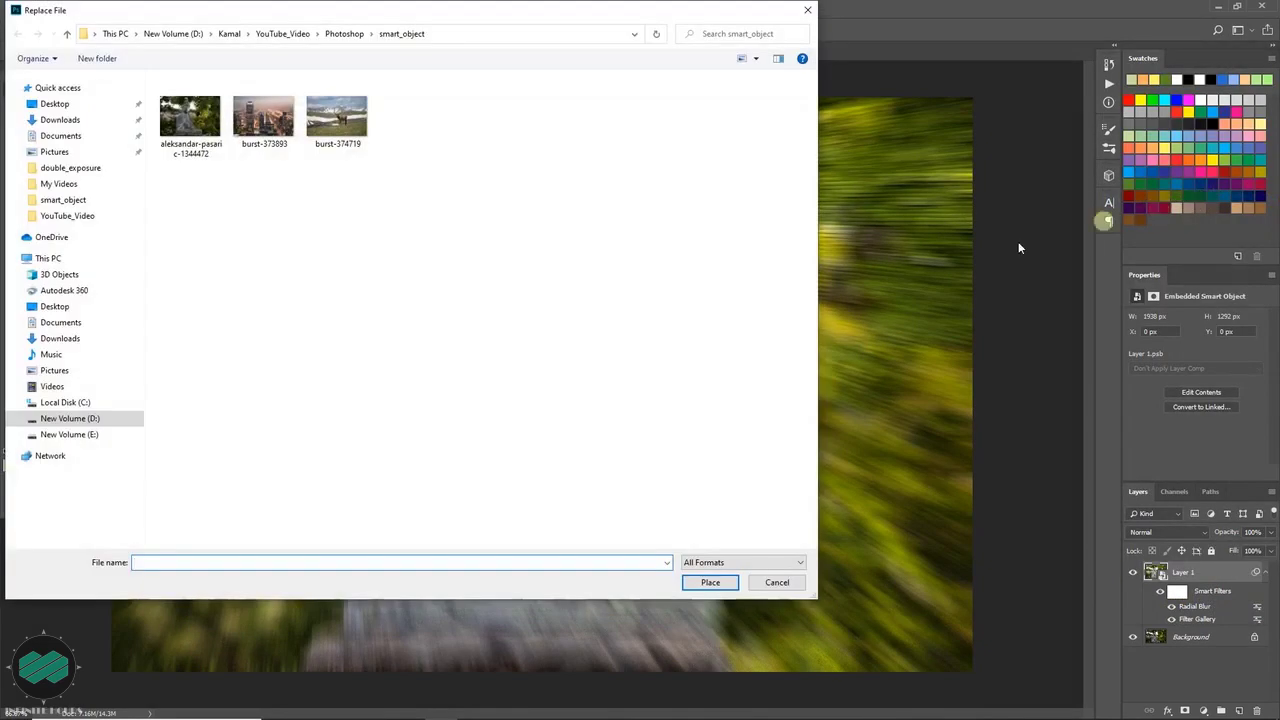
double_click(272, 131)
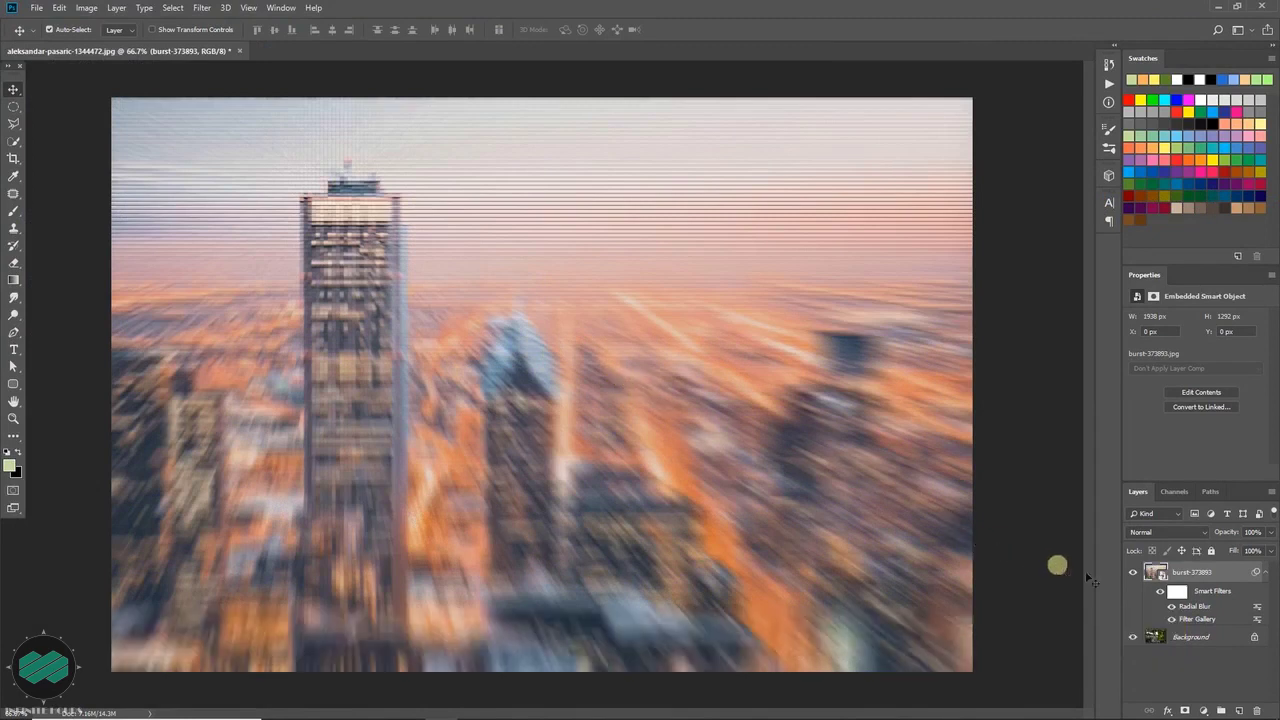
Compare the city image with all smart filters off and on, including the individual Filter Gallery and Radial Blur effects.
left_click(1160, 591)
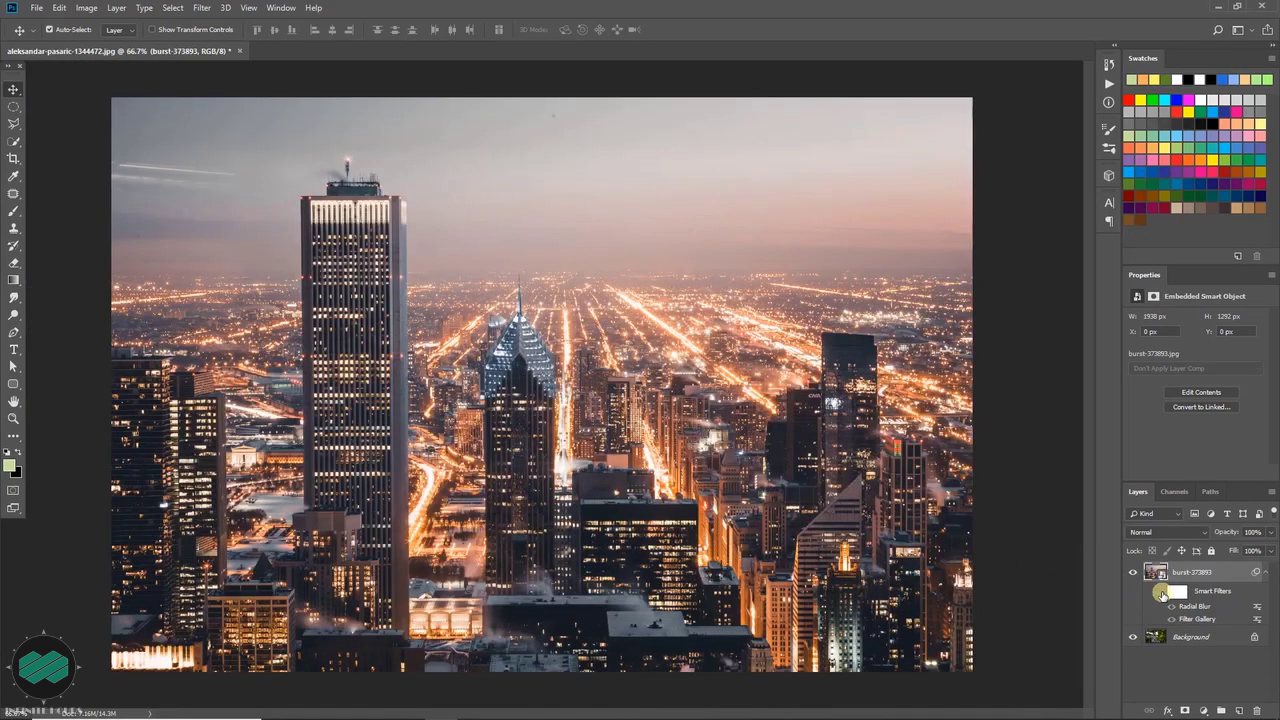
left_click(1161, 592)
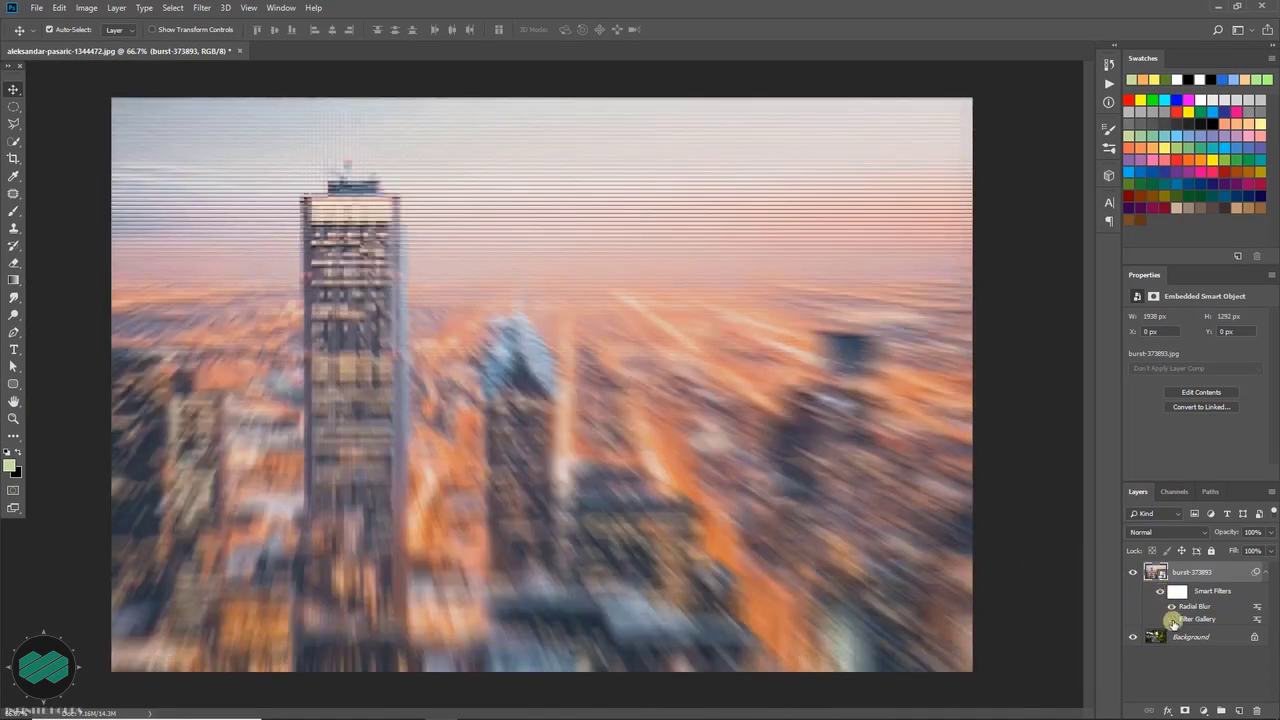
left_click(1172, 620)
left_click(1172, 620)
left_click(1174, 612)
left_click(1173, 608)
Relink the burst-373893 smart object to the image file burst-374719.
right_click(1226, 574)
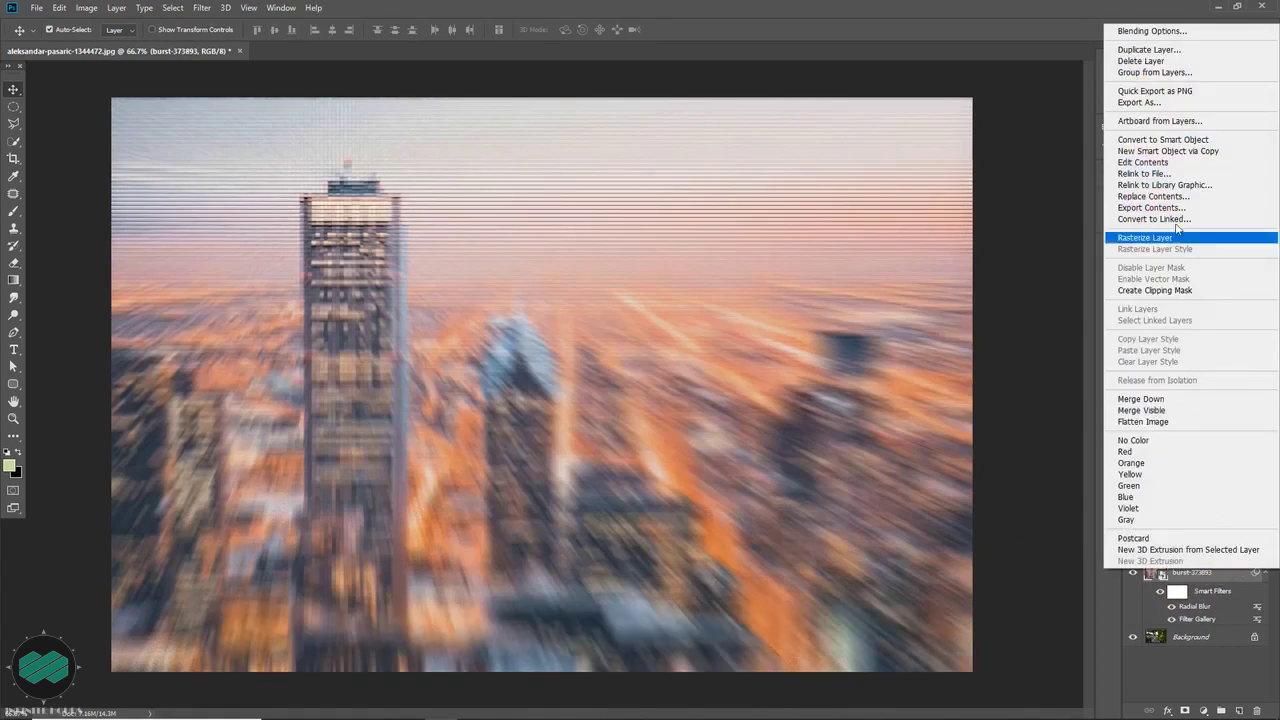
left_click(1177, 174)
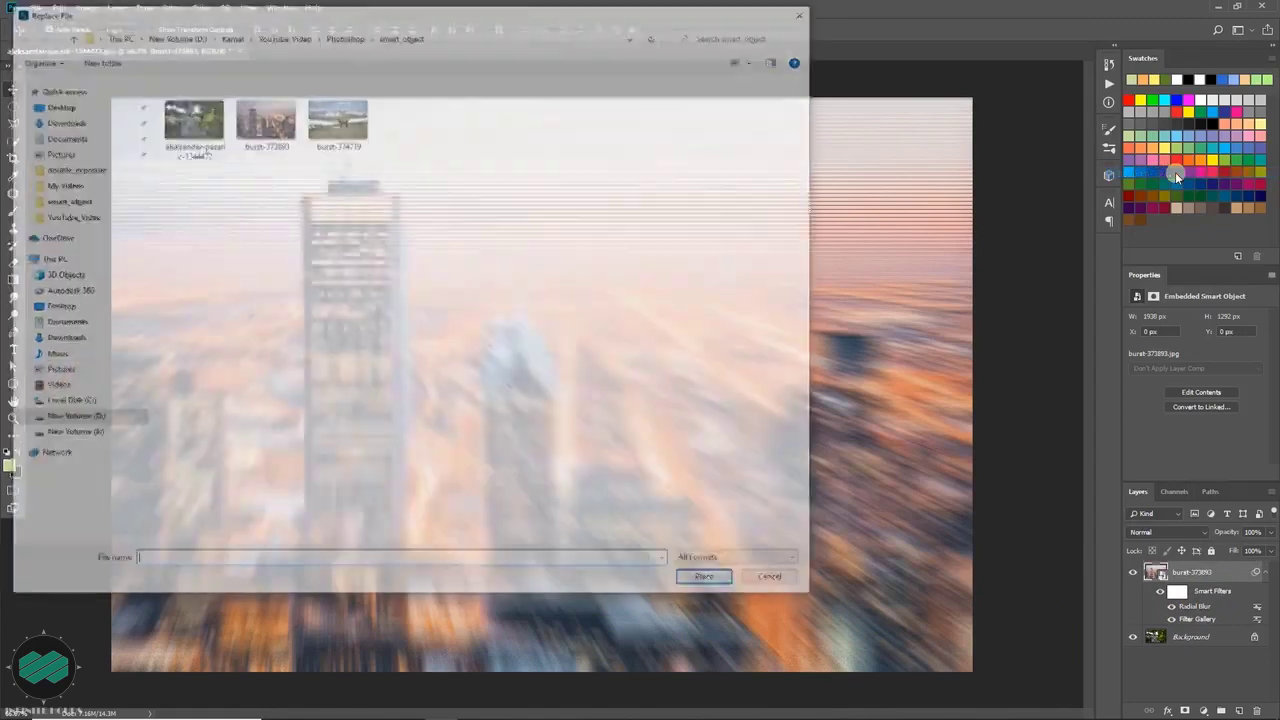
left_click(350, 120)
double_click(352, 120)
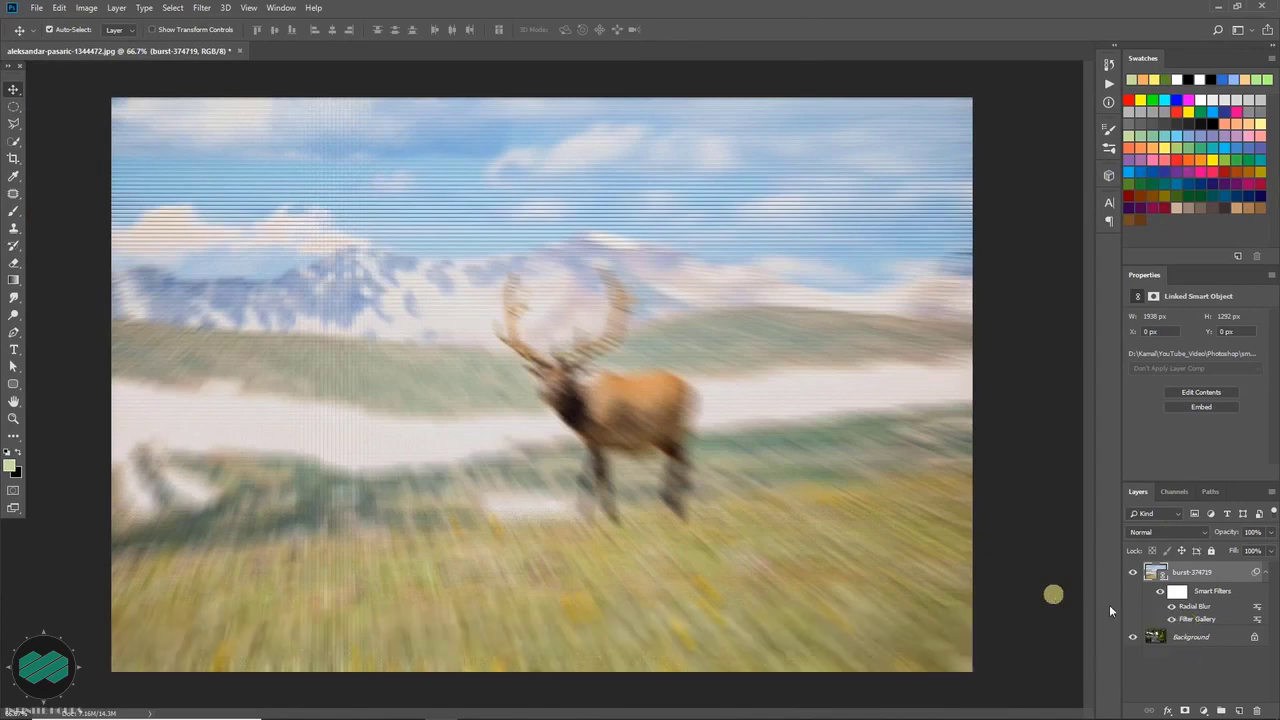
Move the Radial Blur centre to the middle of the image and compare the result with the smart filters off and on.
double_click(1190, 606)
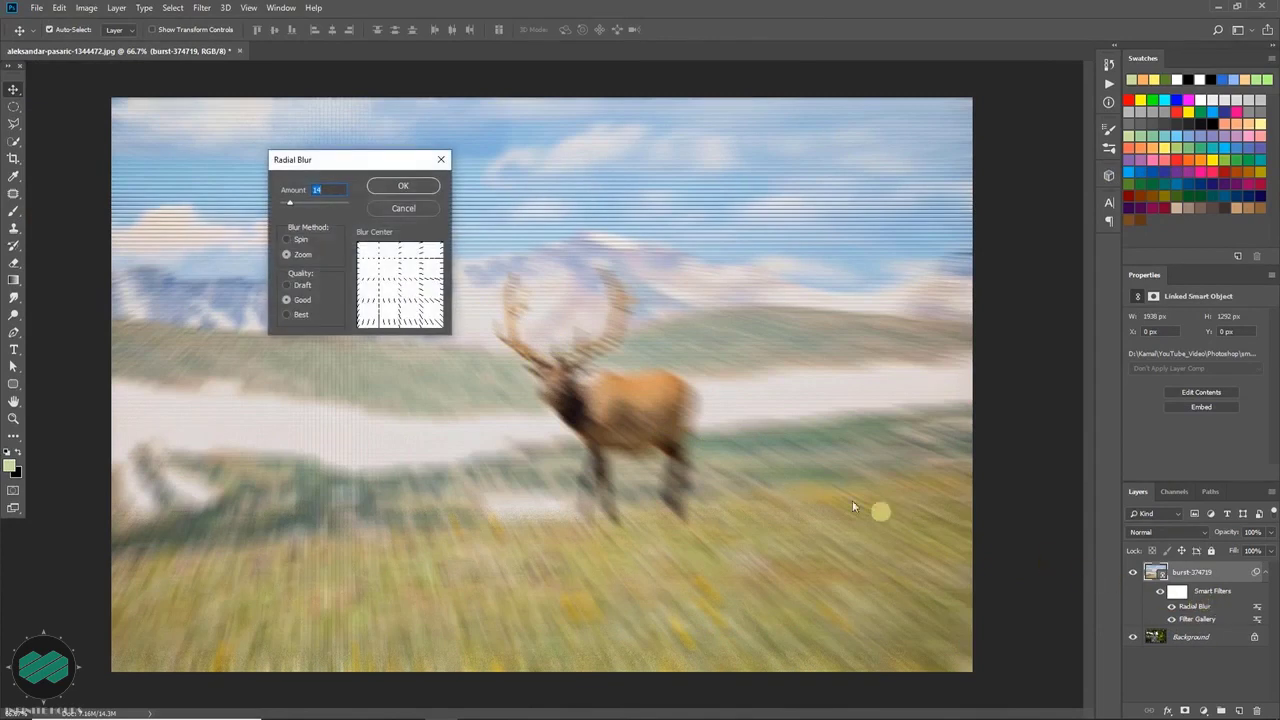
left_click_drag(380, 262, 404, 284)
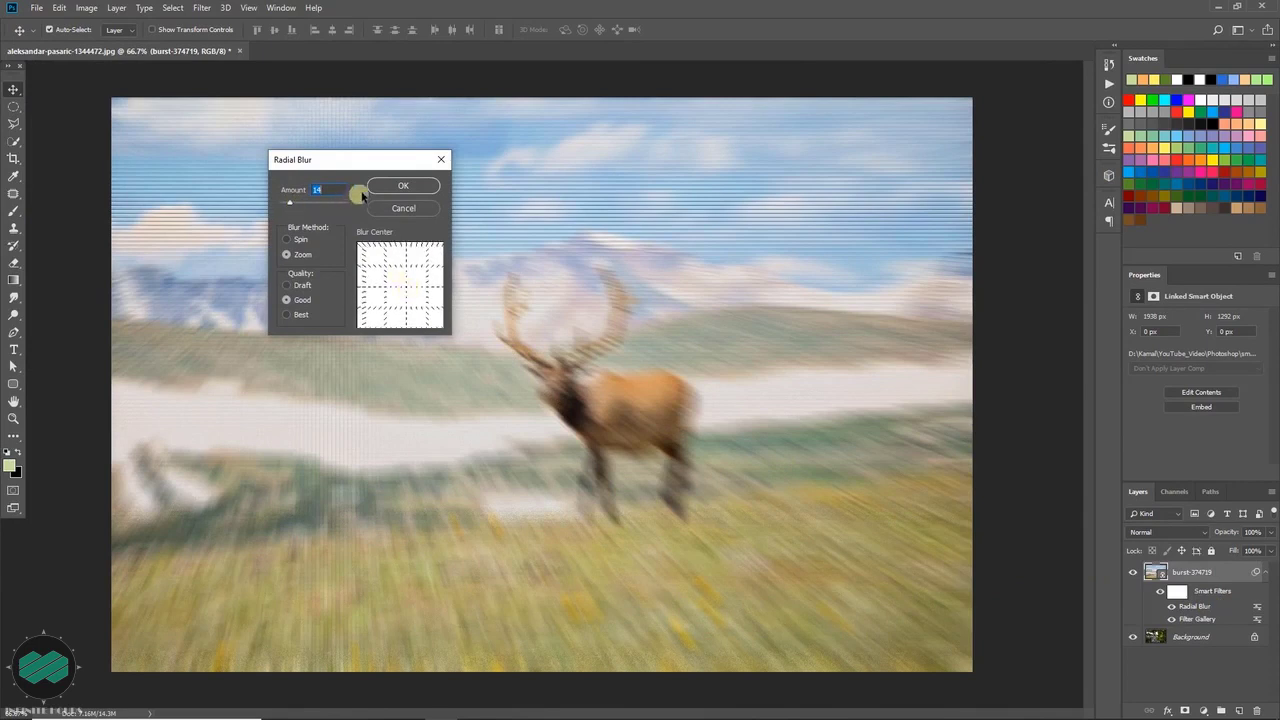
left_click(403, 186)
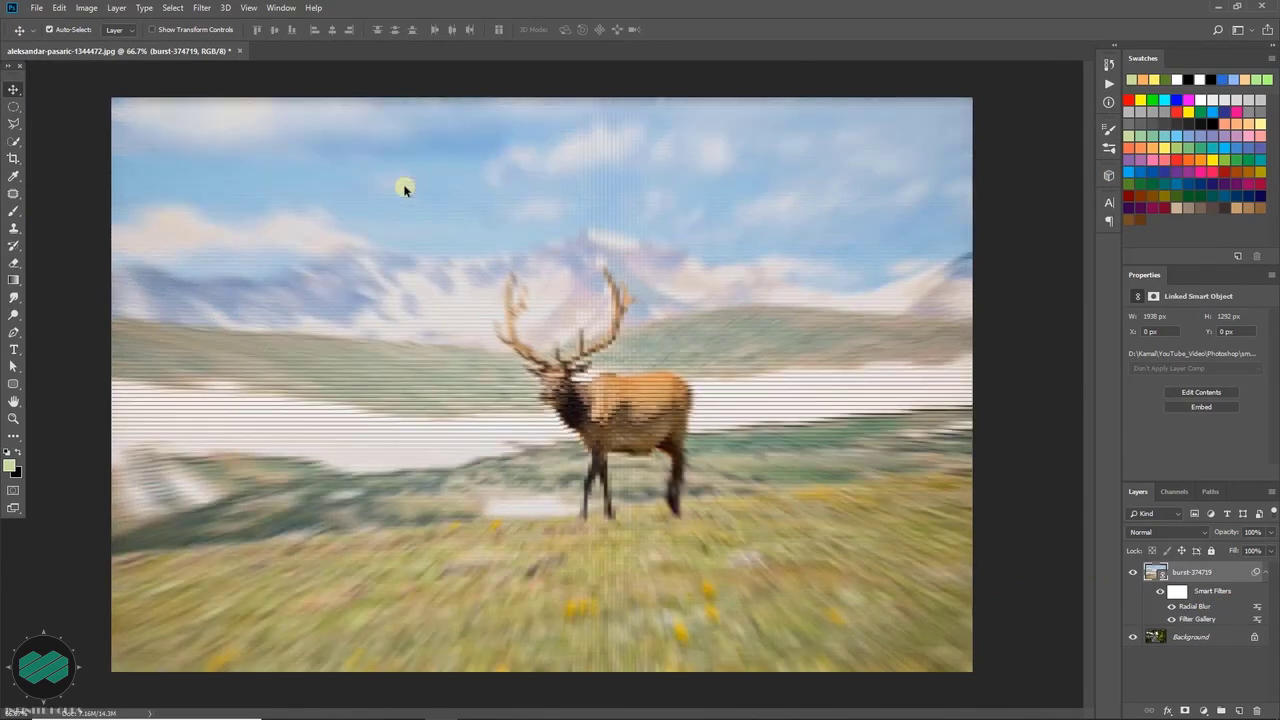
left_click(1161, 592)
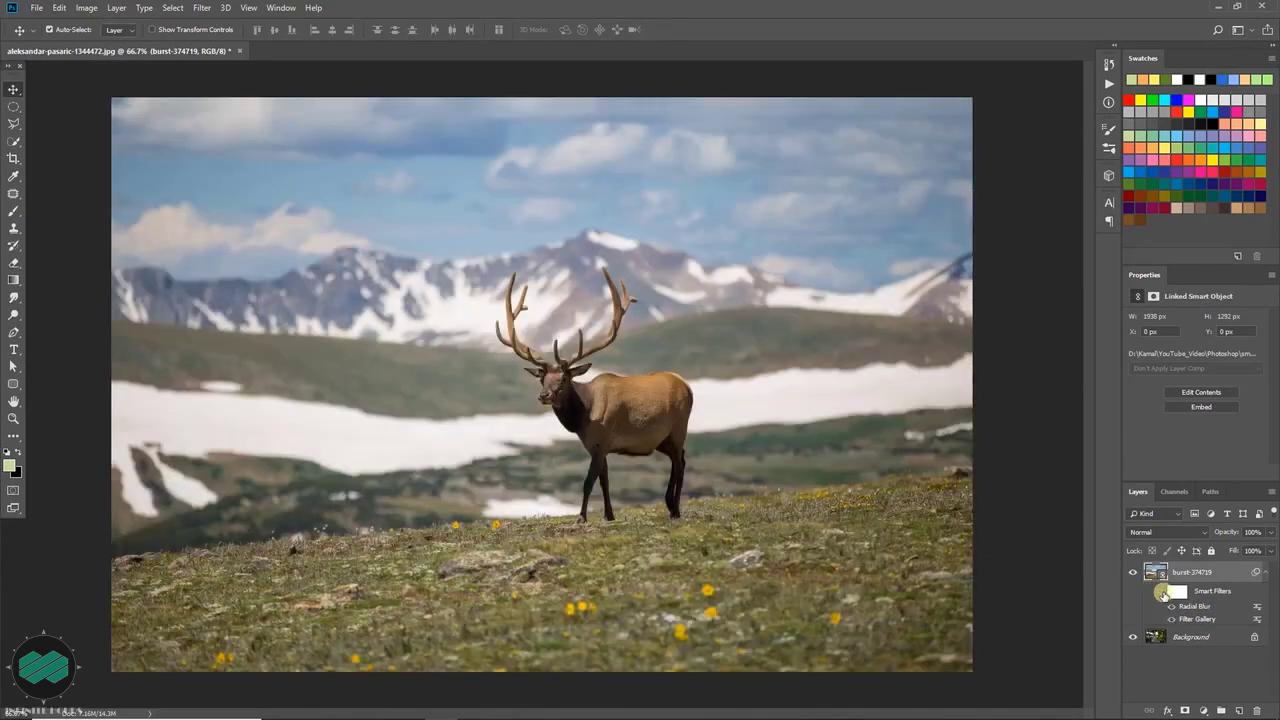
left_click(1161, 592)
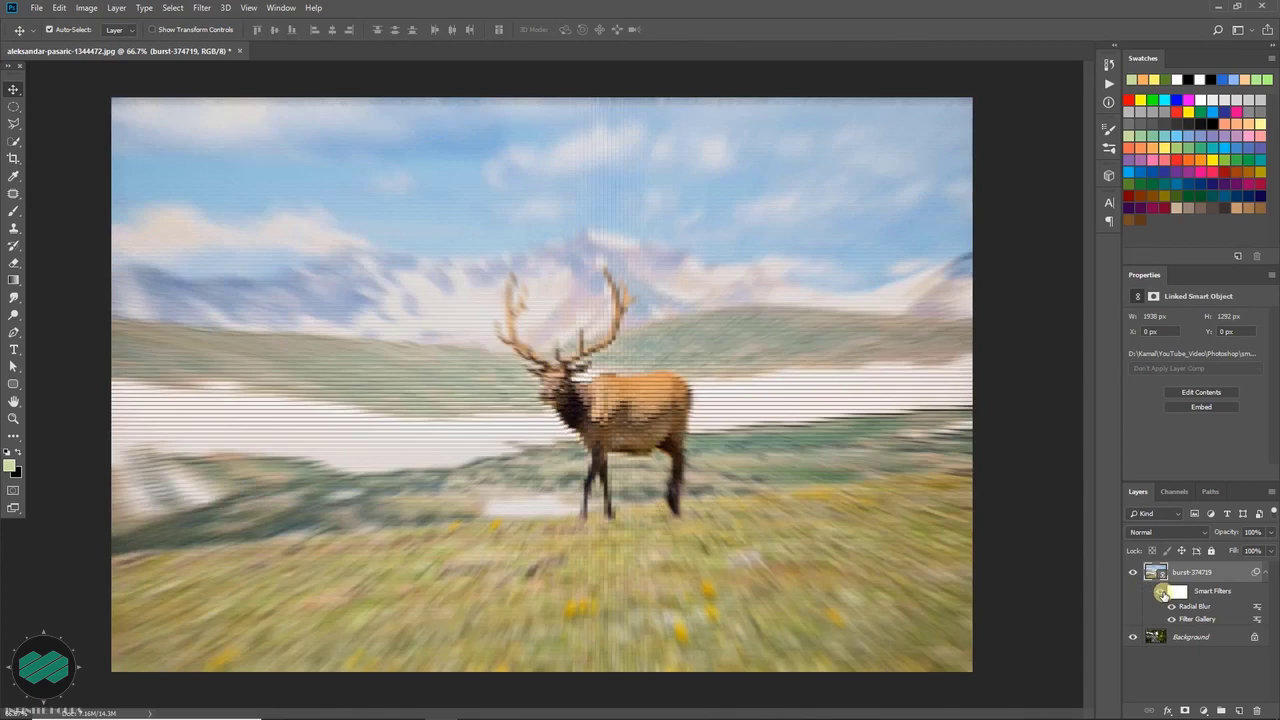
Add the text "deer" to the image, beside the animal.
left_click(14, 350)
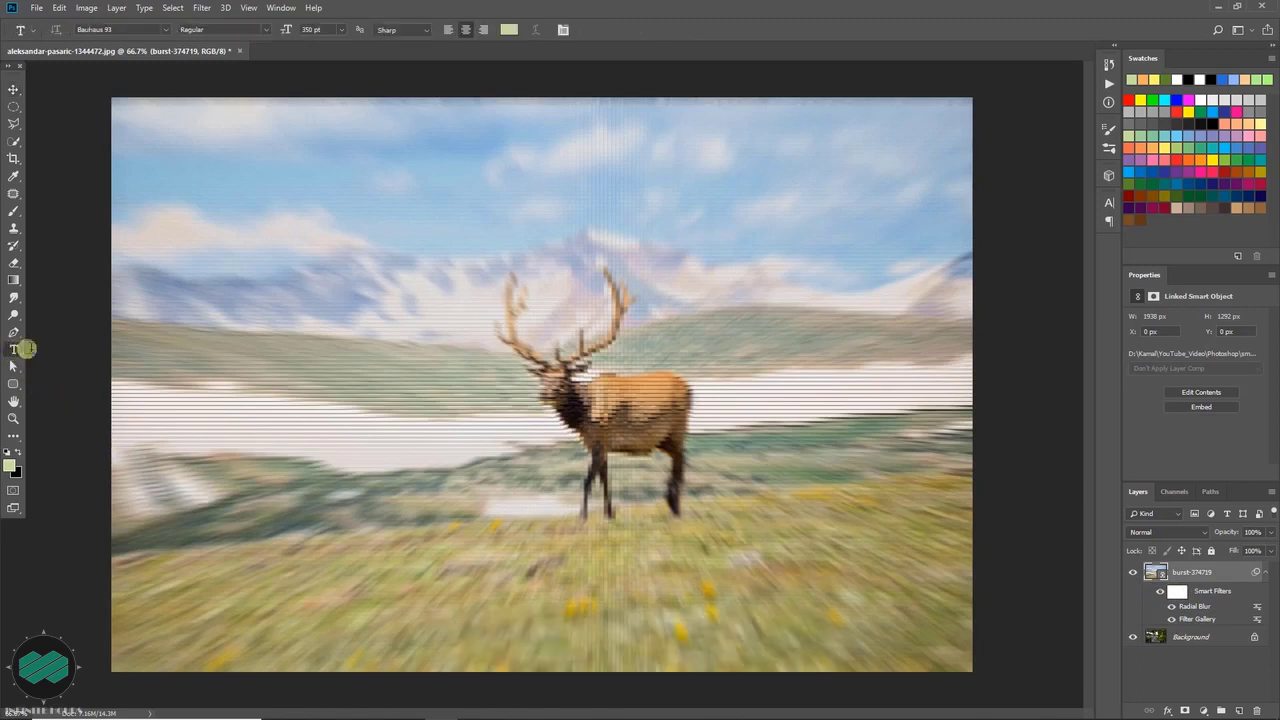
left_click(390, 507)
type("deer")
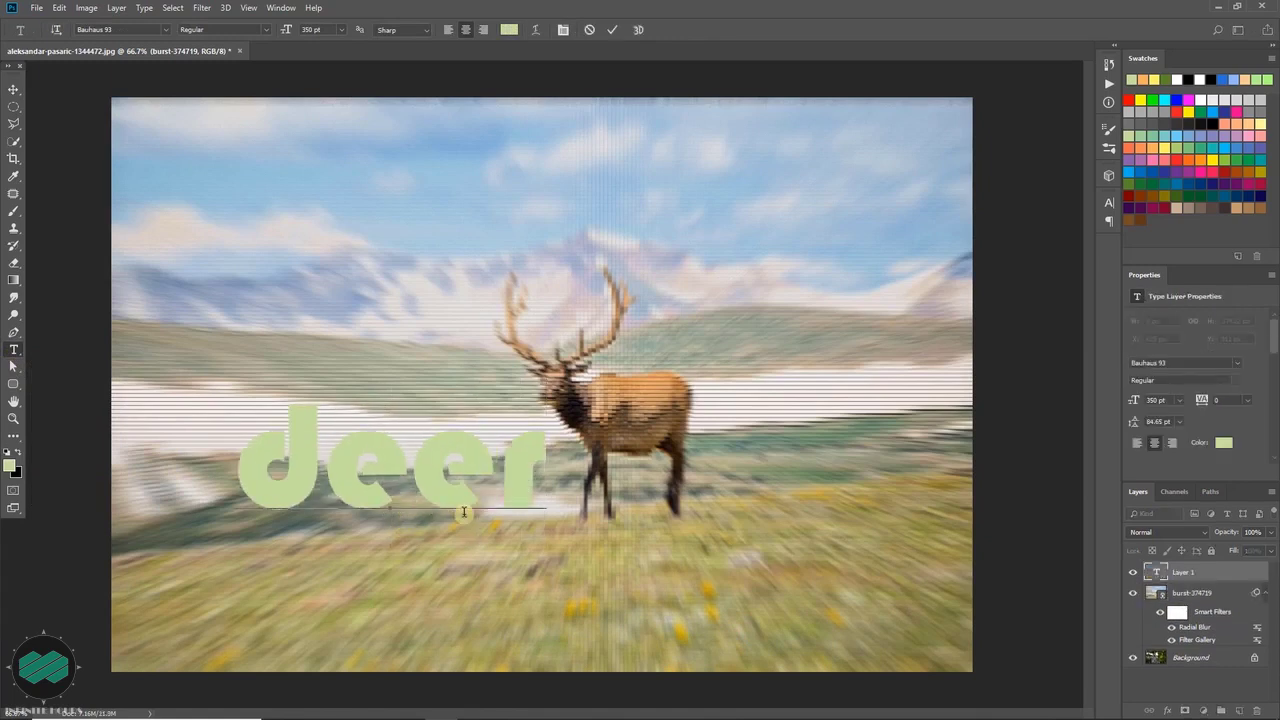
Recolour the whole word "deer" white (ffffff) and commit the text.
double_click(506, 494)
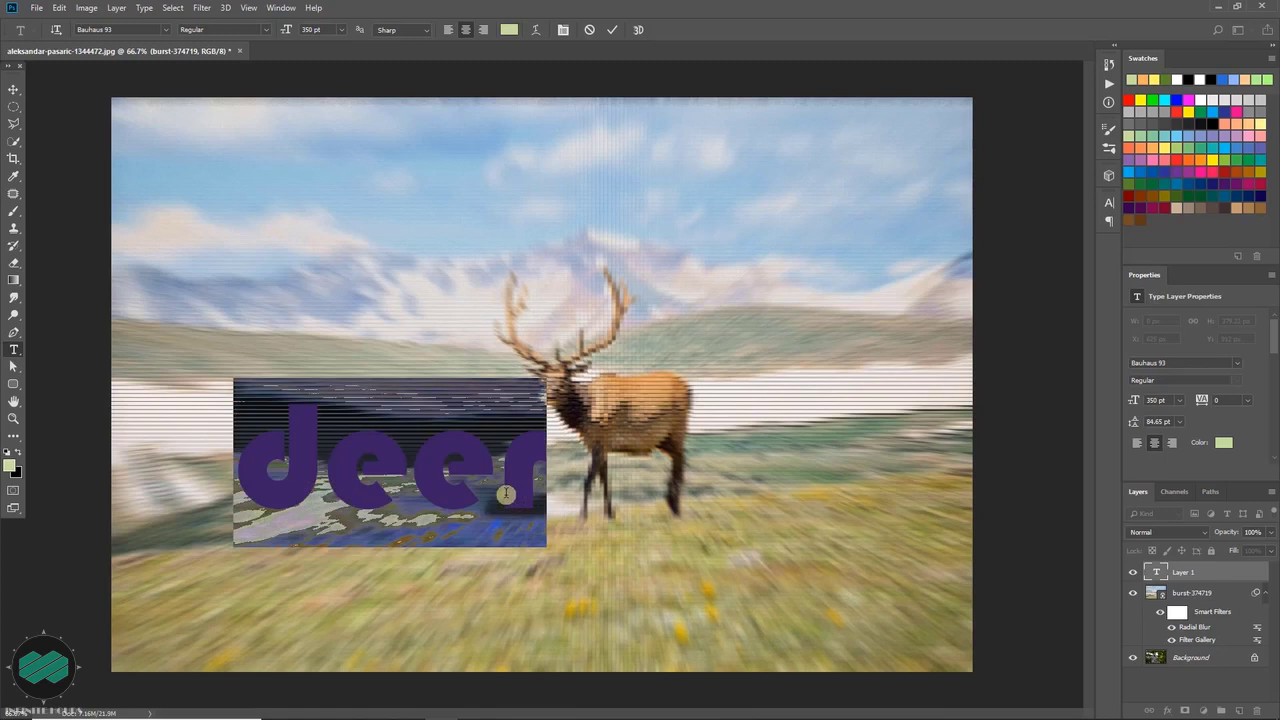
left_click(509, 29)
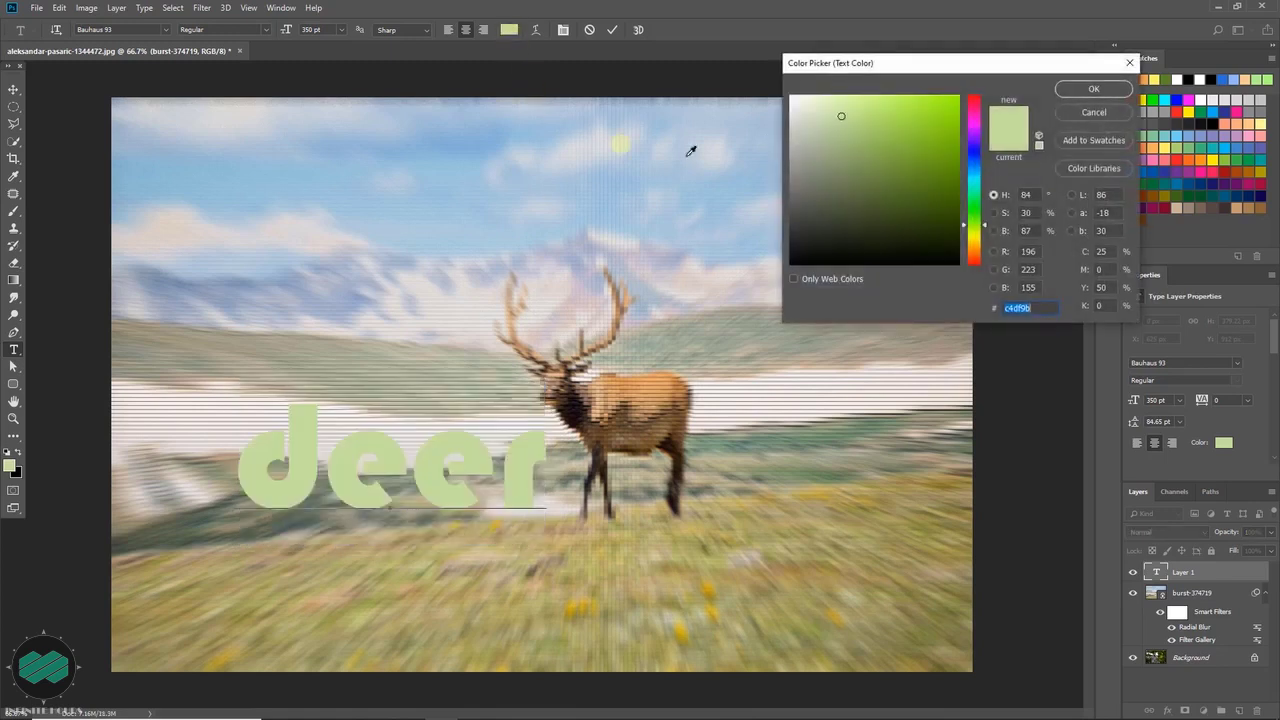
left_click_drag(849, 140, 767, 79)
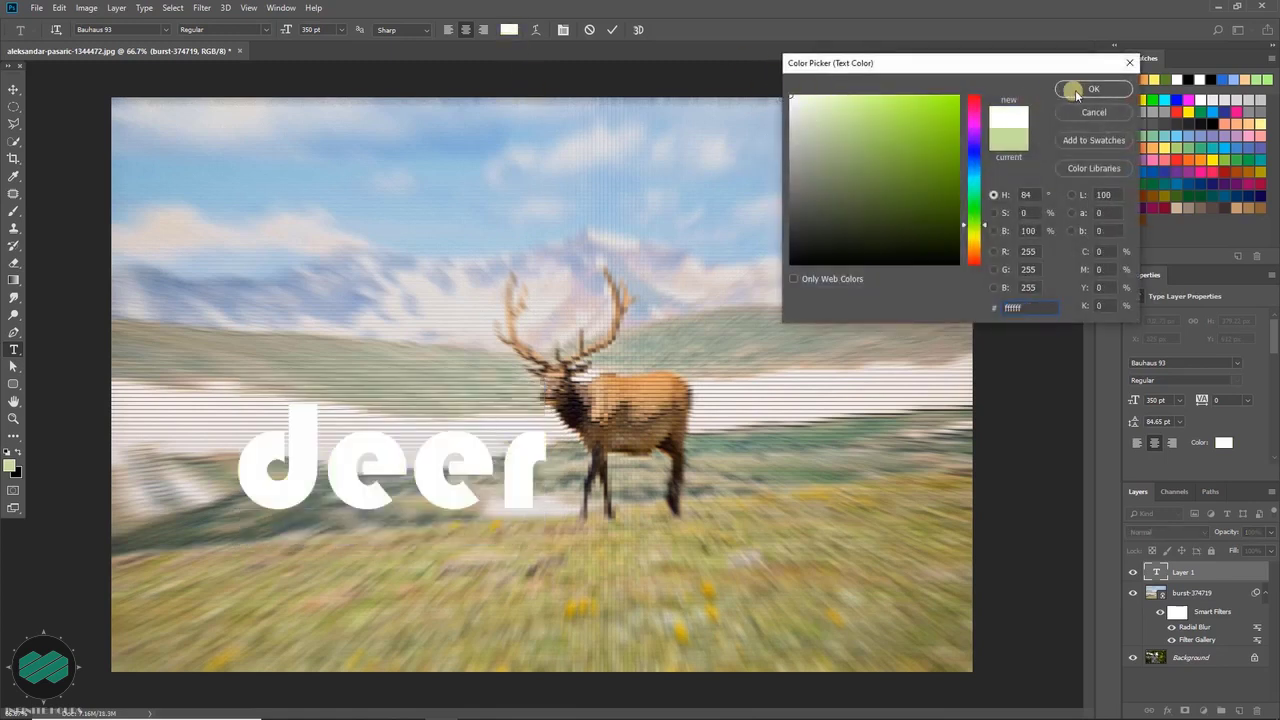
left_click(1075, 90)
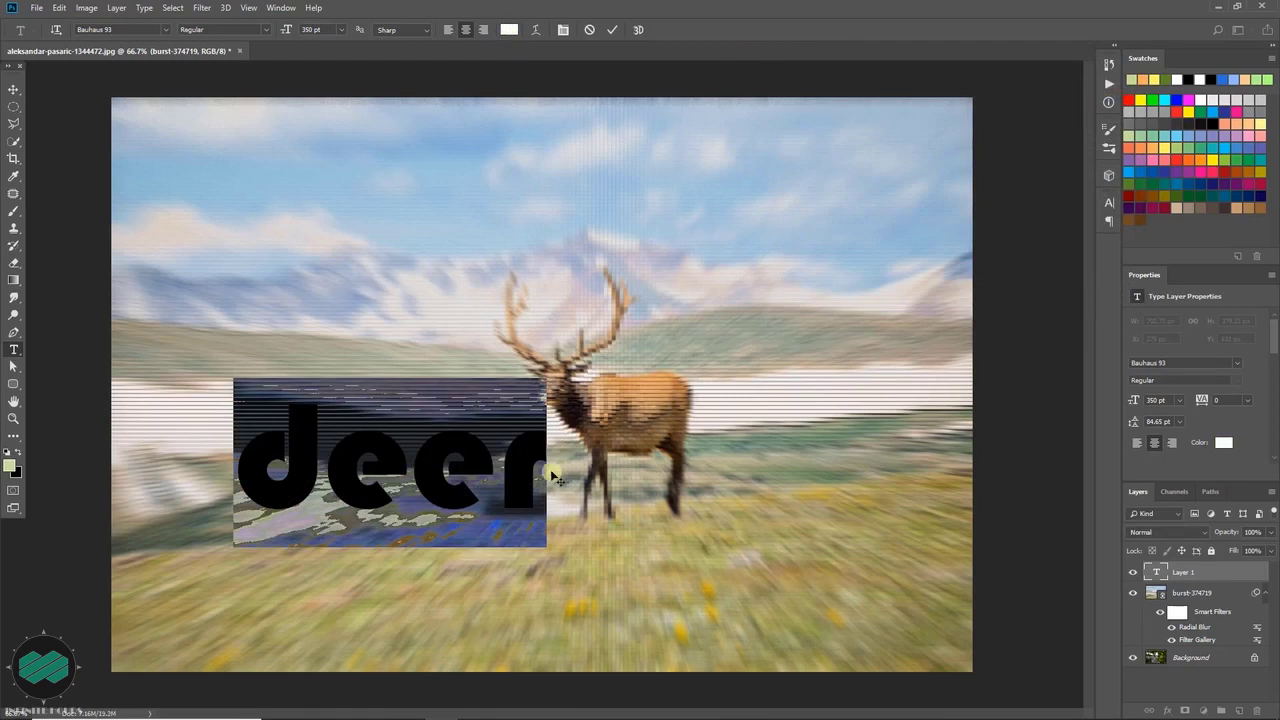
key("ctrl+Return")
Move the "deer" text down to the grass in the image's lower-left corner and convert its layer to a smart object.
key("v")
left_click_drag(523, 476, 448, 594)
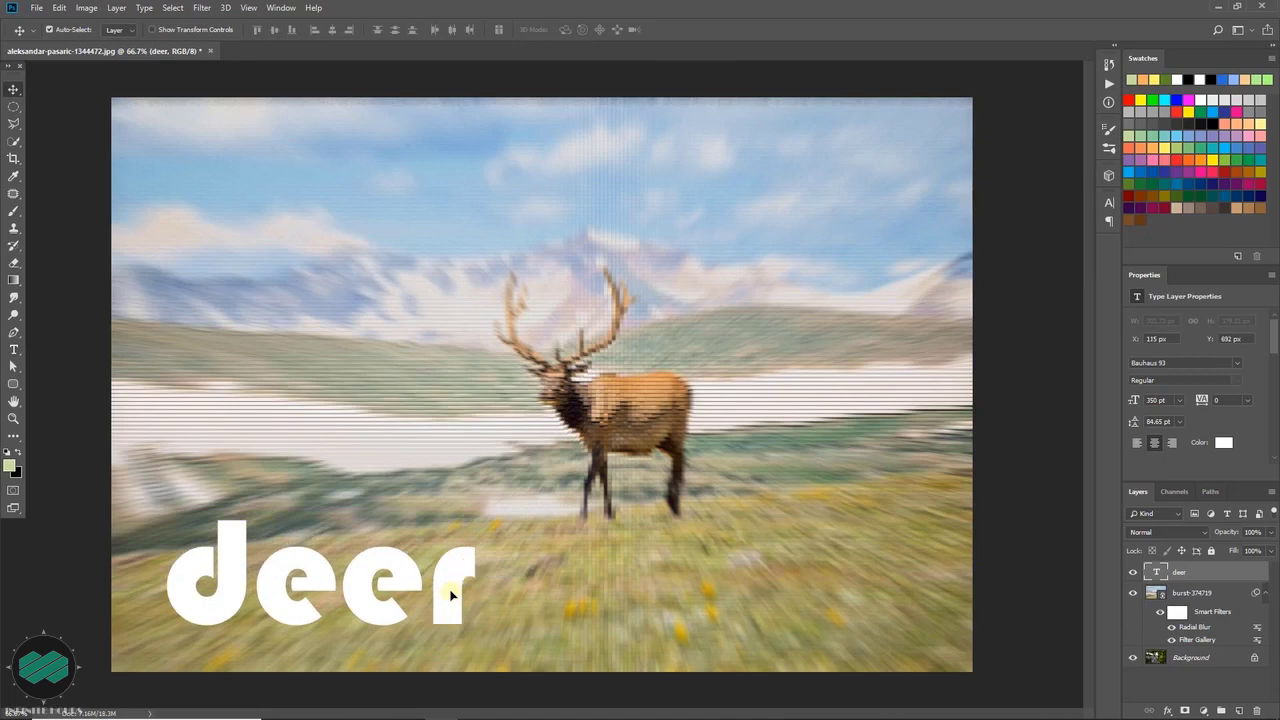
right_click(1216, 579)
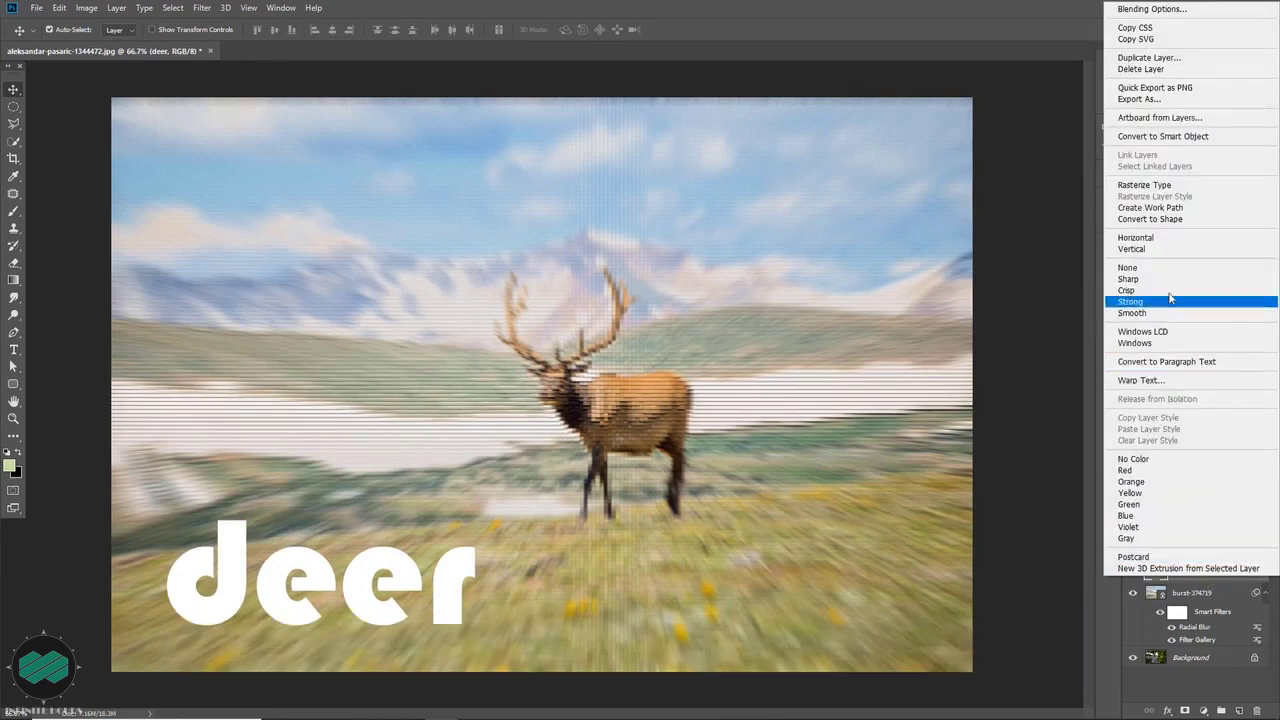
left_click(1236, 137)
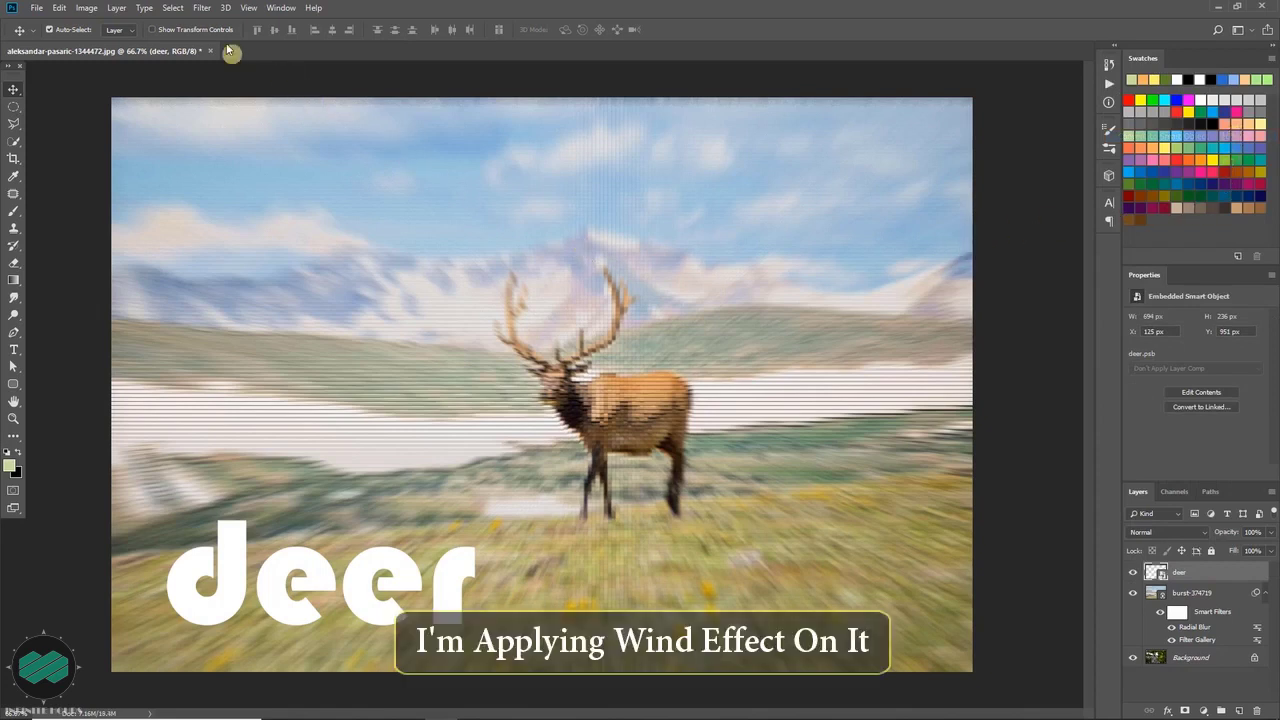
Apply the Wind filter to the deer smart object with the Blast method, blowing from the right.
left_click(201, 7)
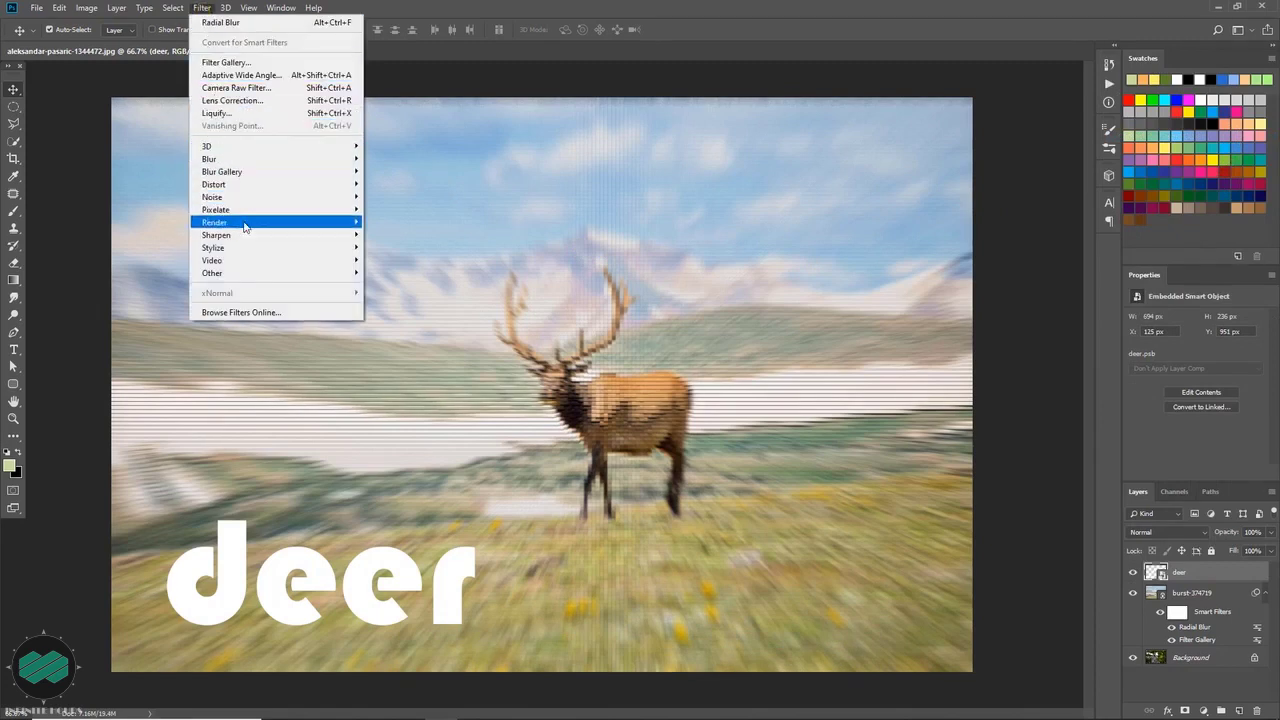
mouse_move(306, 248)
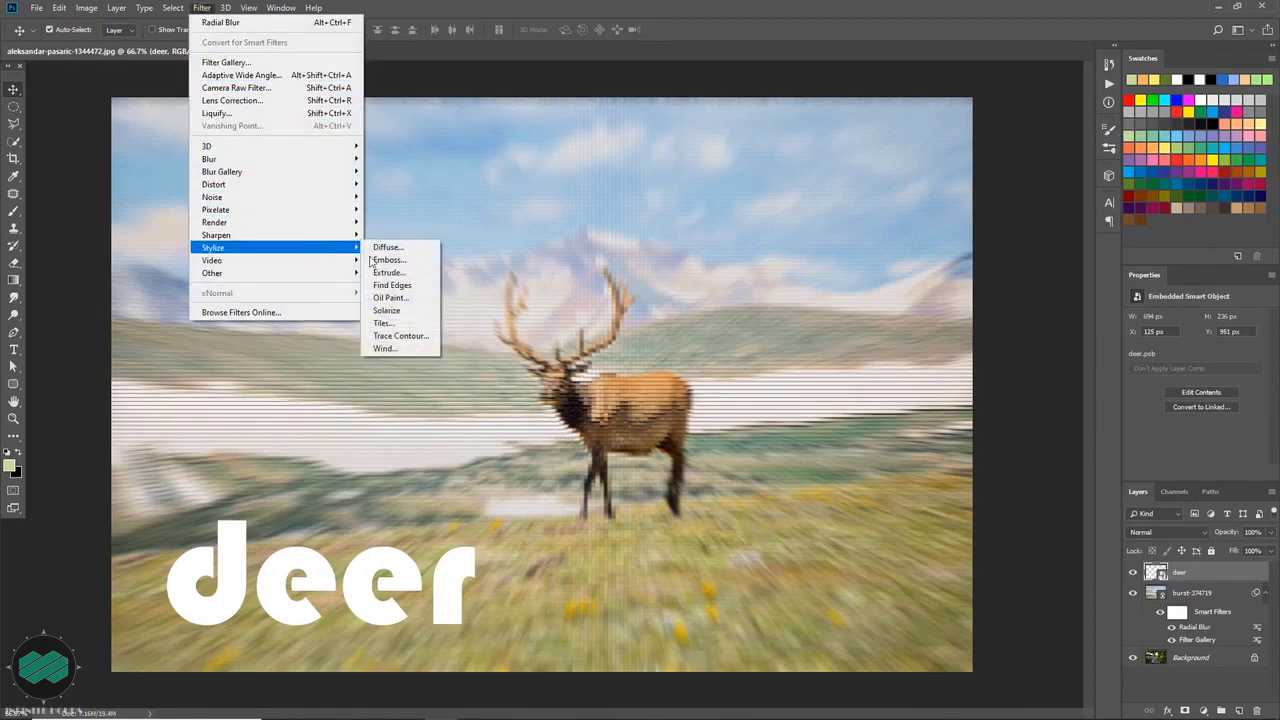
left_click(416, 350)
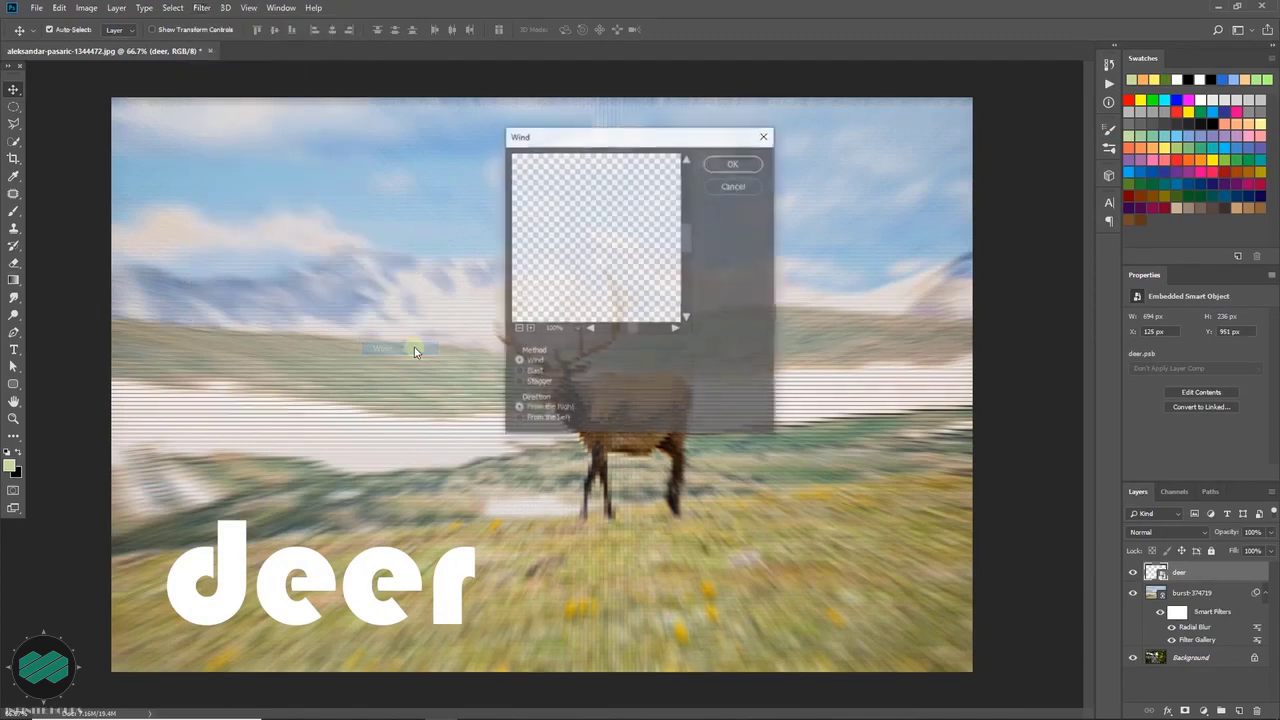
left_click_drag(617, 235, 620, 272)
left_click(519, 371)
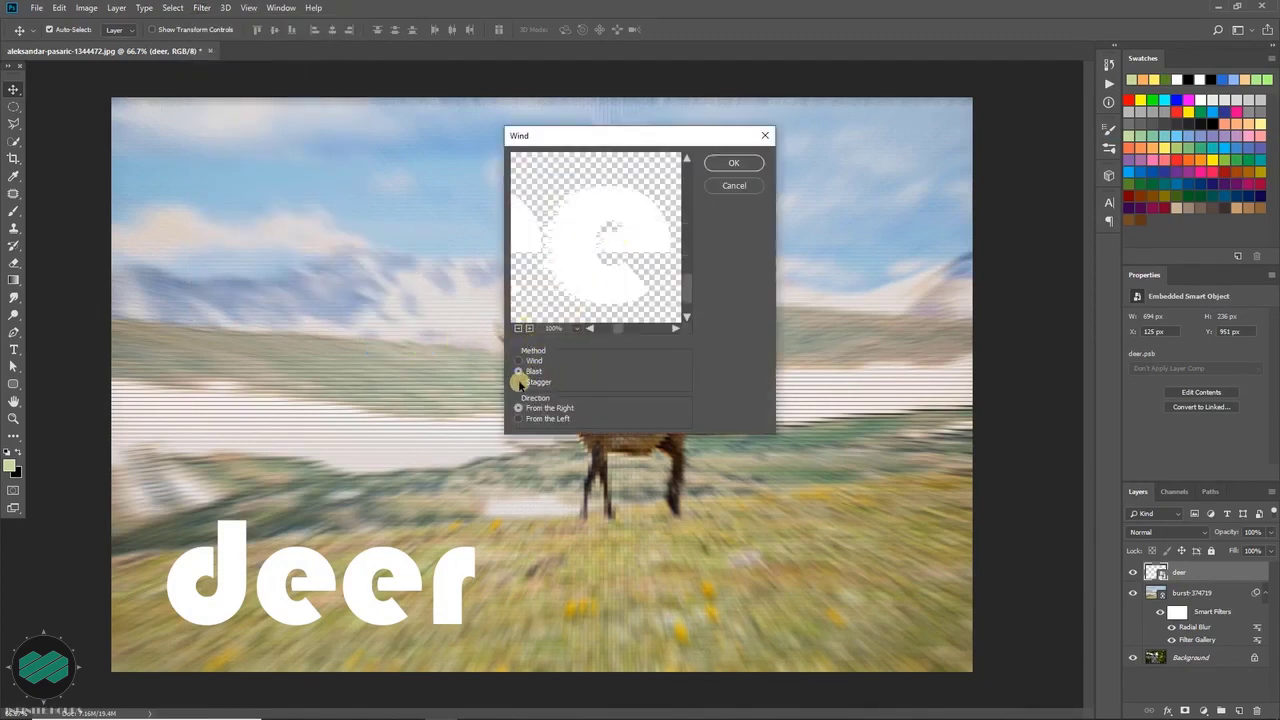
left_click(738, 164)
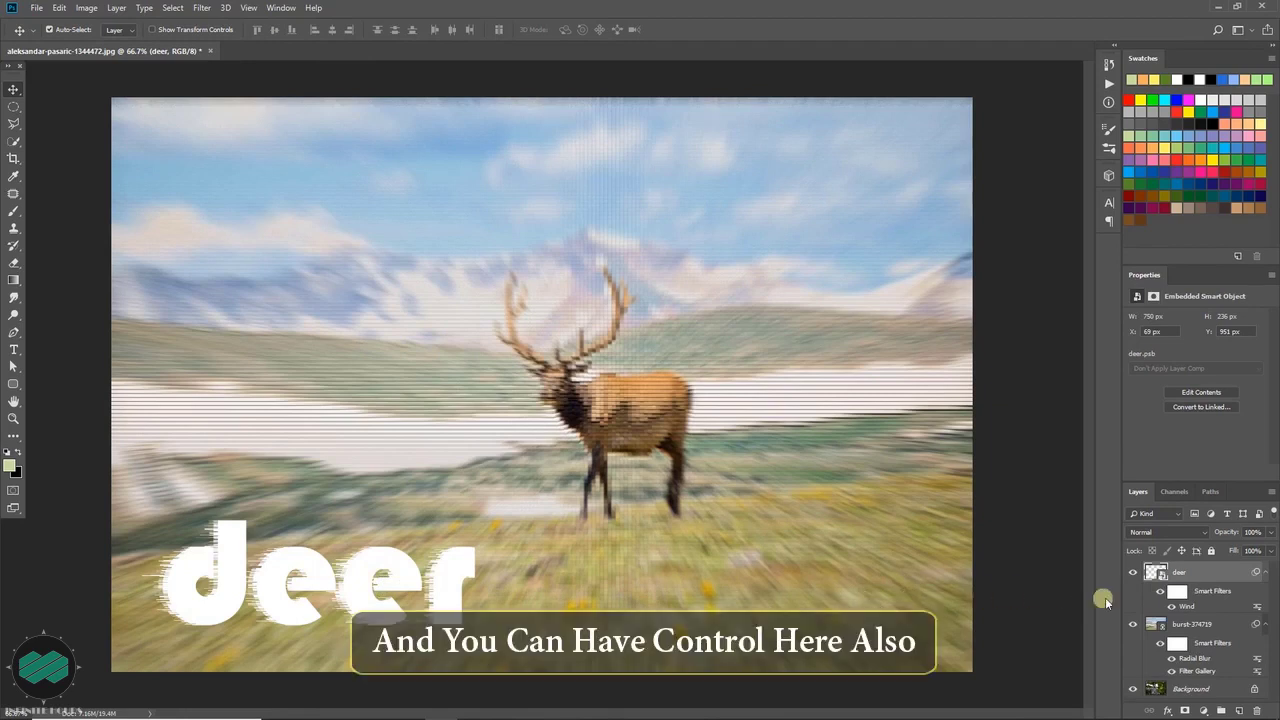
Compare the "deer" text with its smart filters off and on.
left_click(1158, 594)
left_click(1158, 594)
left_click(1158, 594)
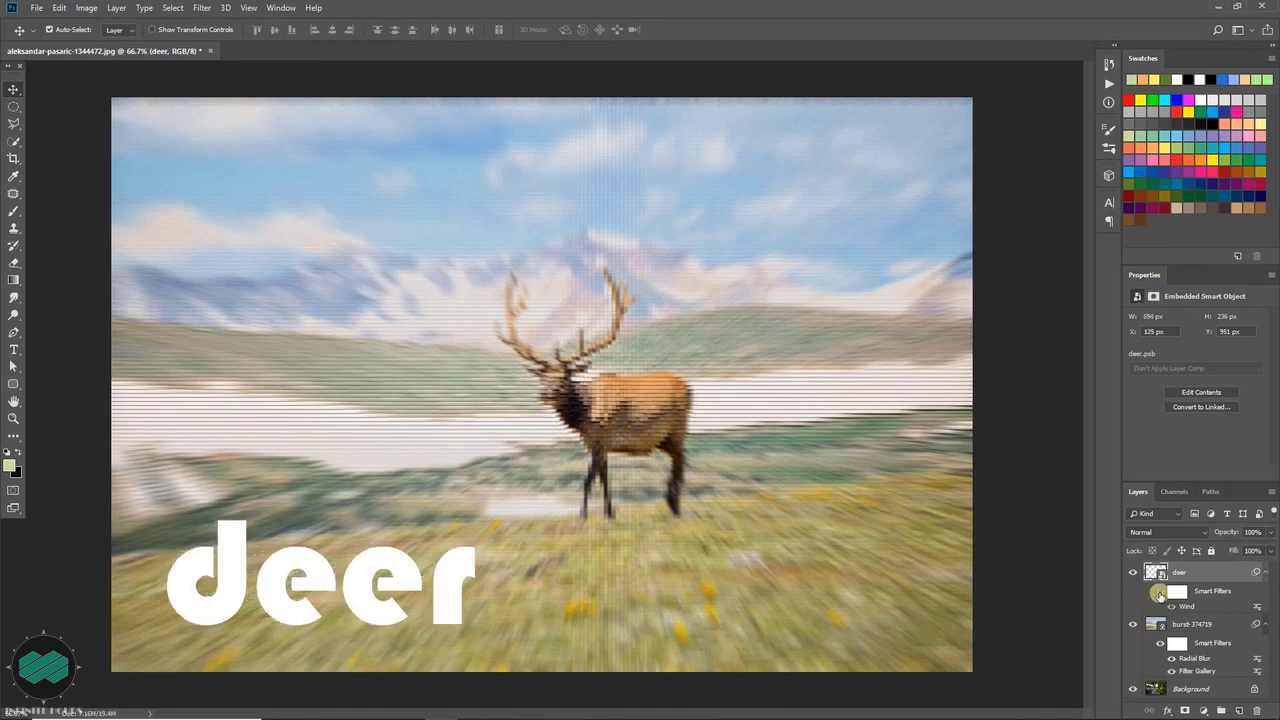
left_click(1158, 594)
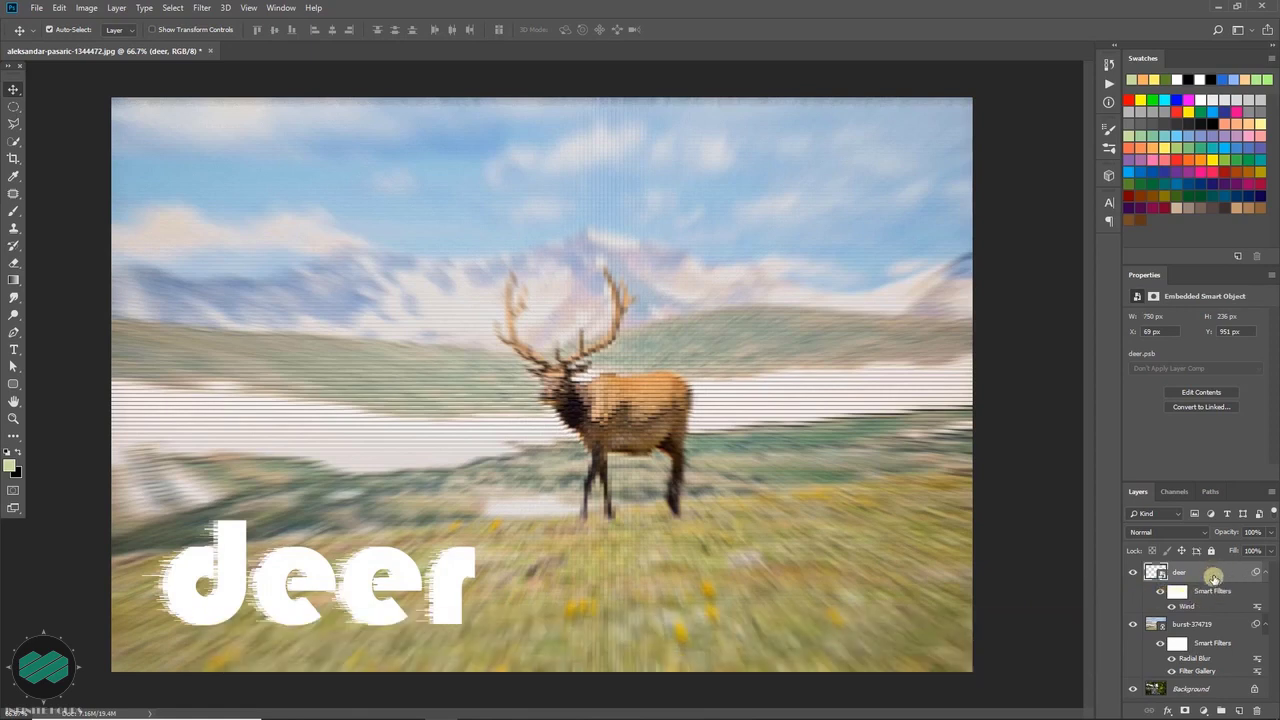
Rasterize the deer smart object layer and check it by hiding and showing it.
right_click(1213, 573)
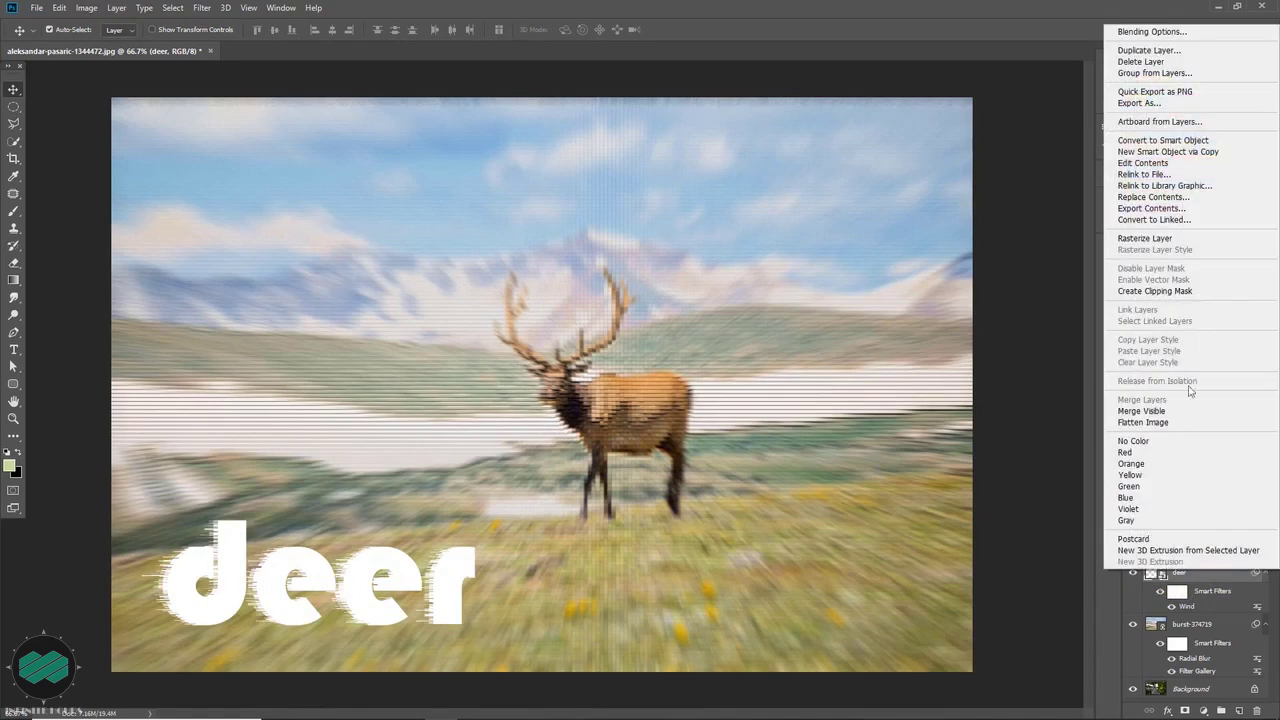
left_click(1183, 241)
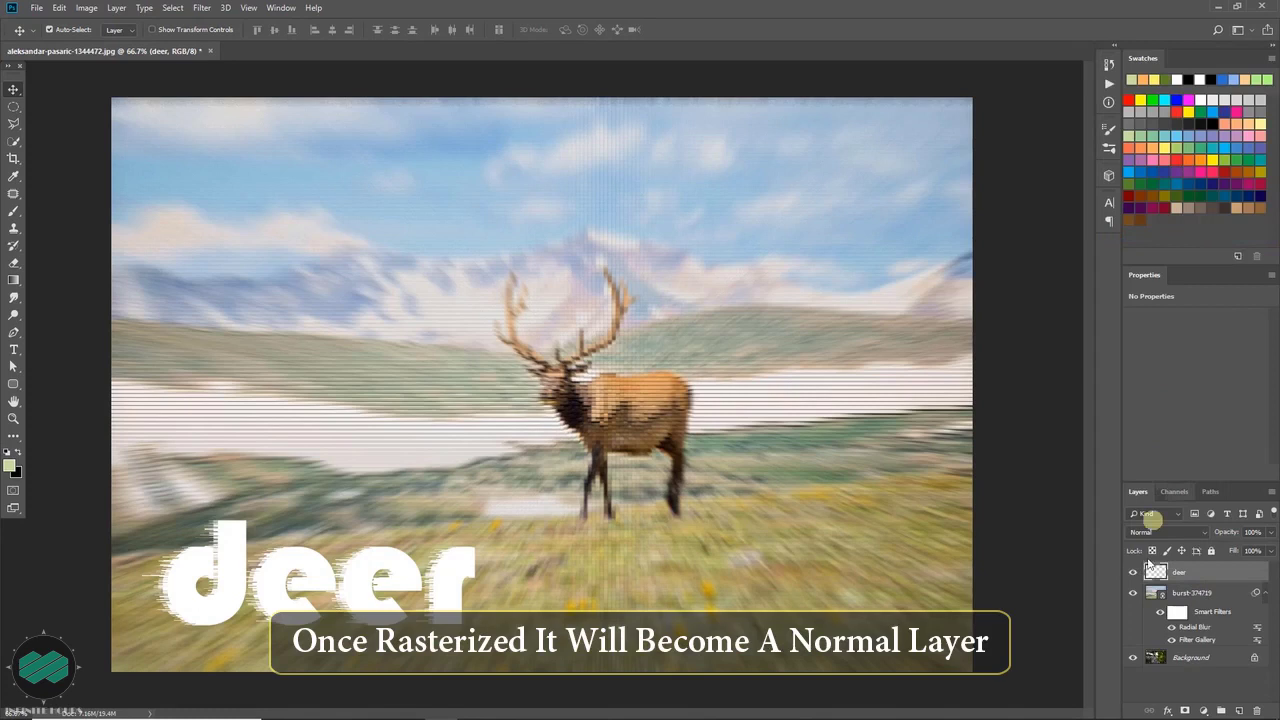
left_click(1133, 573)
left_click(1133, 573)
Rasterize the burst-374719 smart object layer together with its smart filters.
left_click(1234, 594)
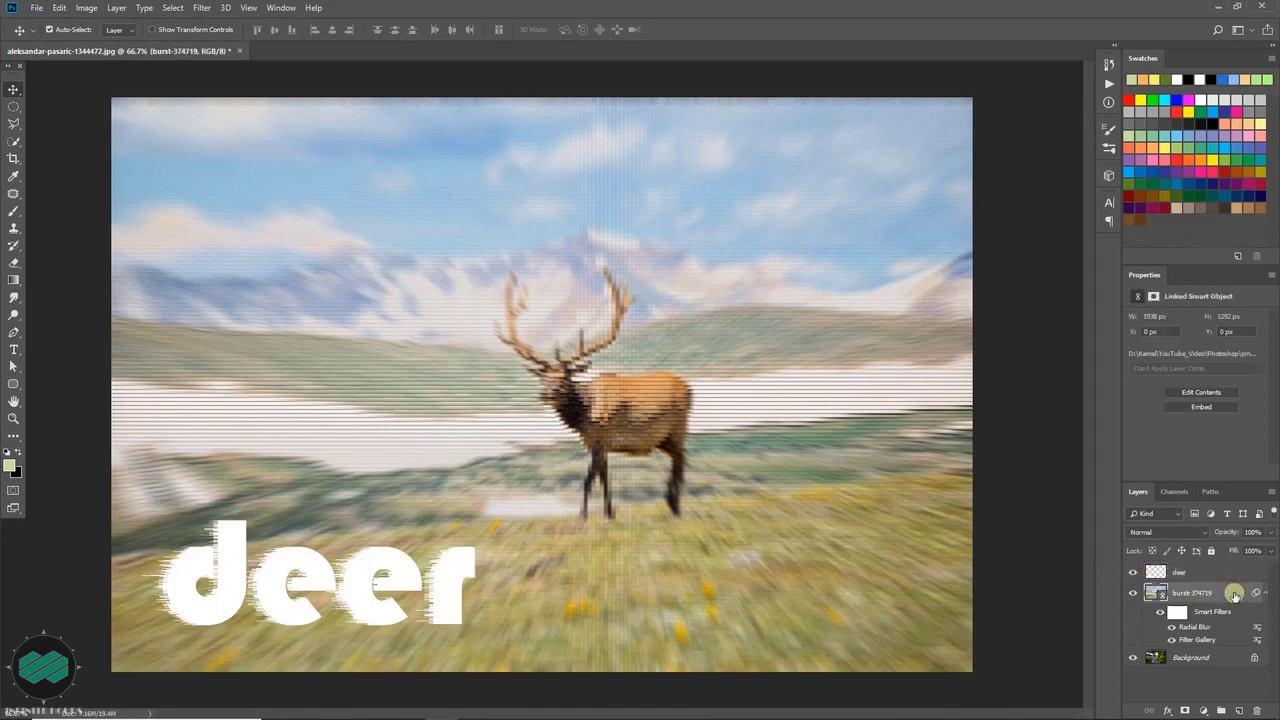
right_click(1234, 594)
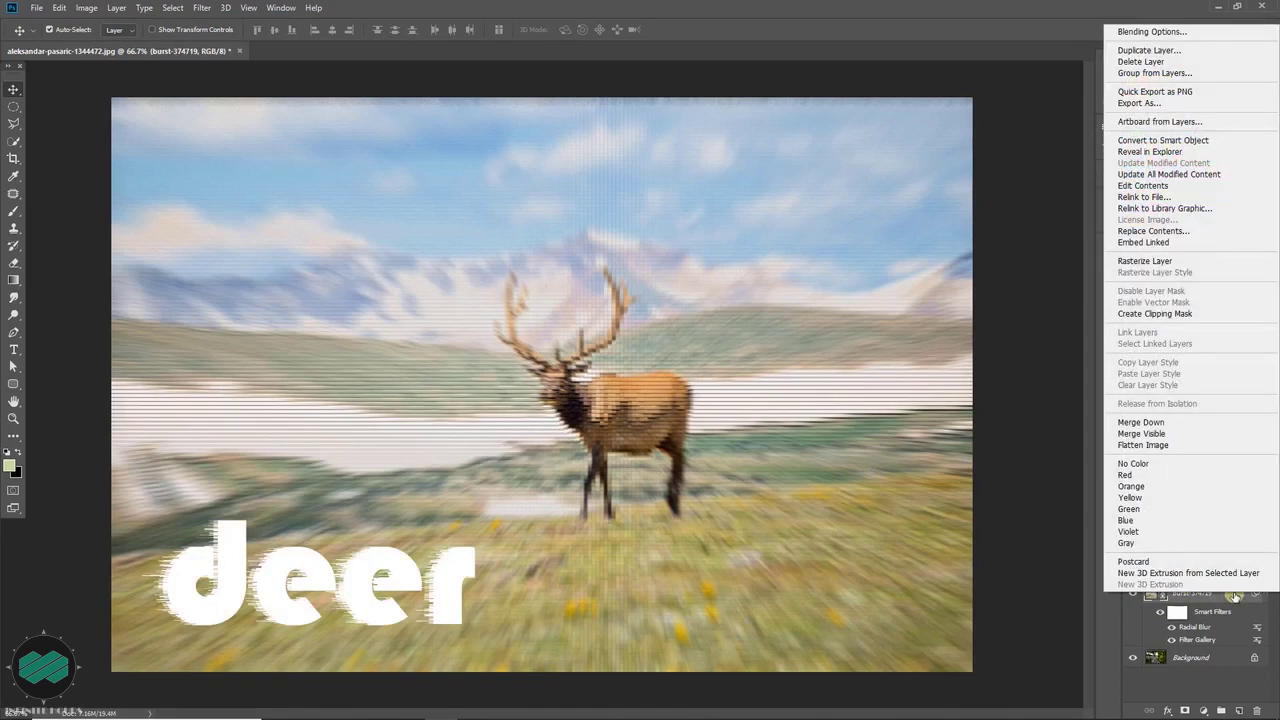
left_click(1191, 261)
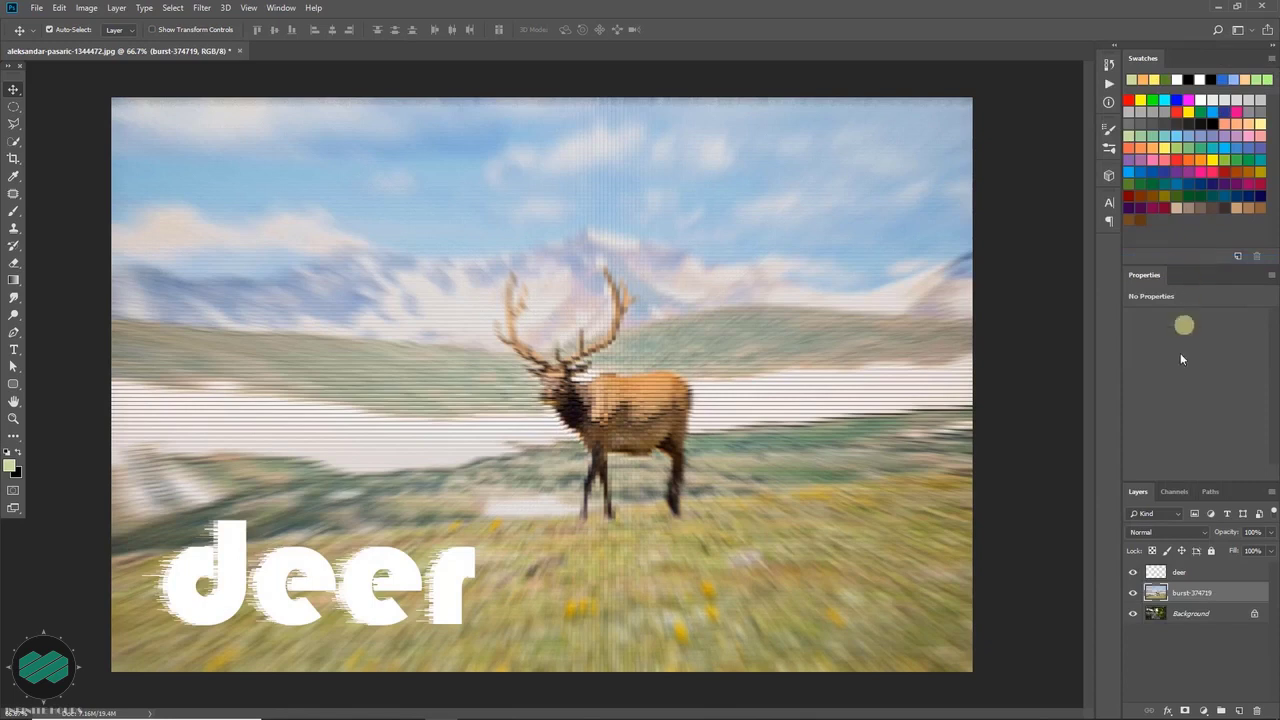
Hide the Background layer and check the rasterized burst-374719 layer by hiding and showing it.
left_click(1134, 612)
left_click(1133, 592)
left_click(1133, 592)
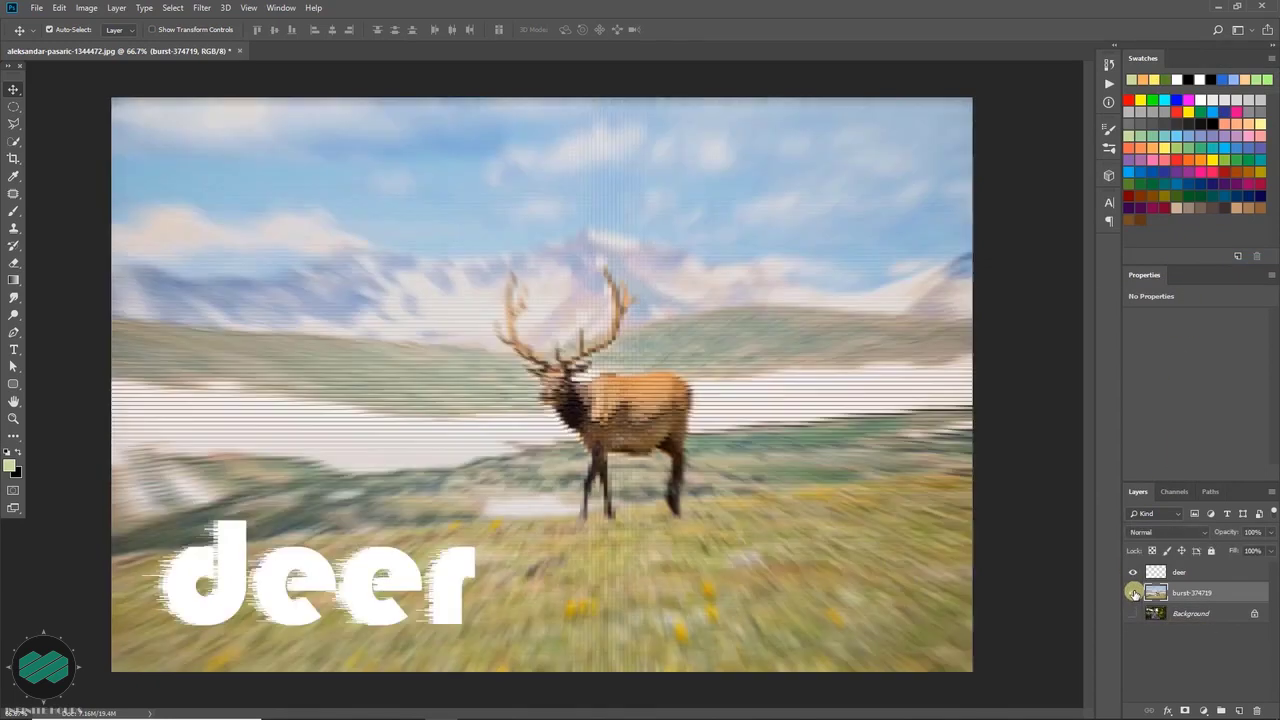
left_click(1133, 592)
left_click(1133, 592)
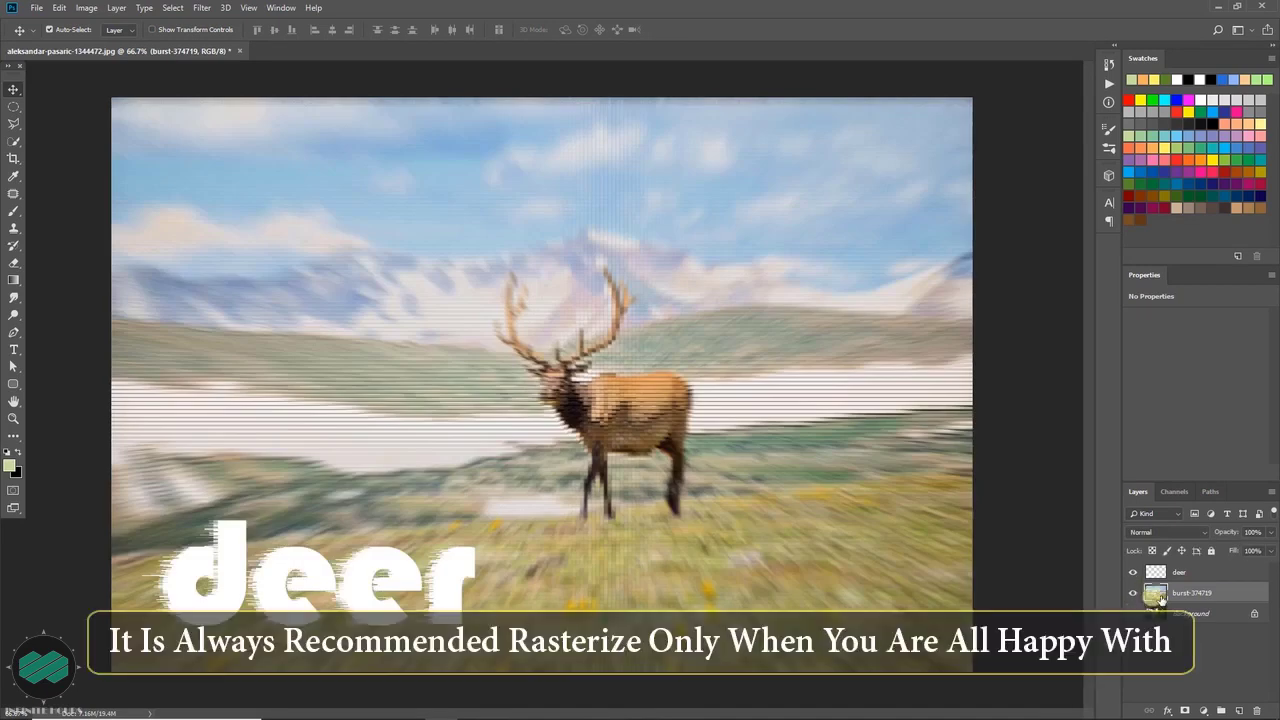